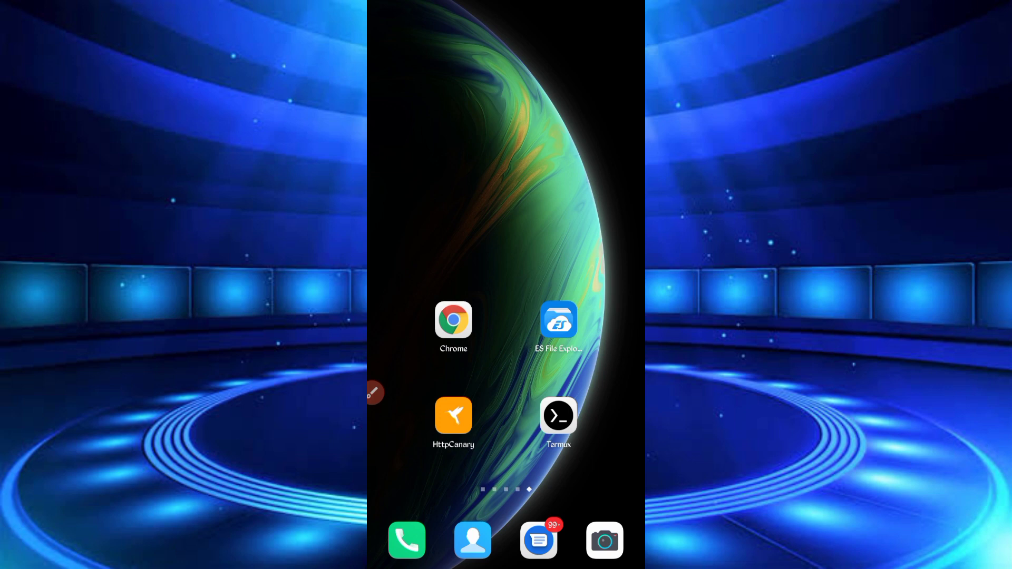
# - Review the FaucetPay dashboard's payments table of DOGE received from The Crypto Billions
pyautogui.click(454, 324)
pyautogui.scroll(-10, 506, 355)
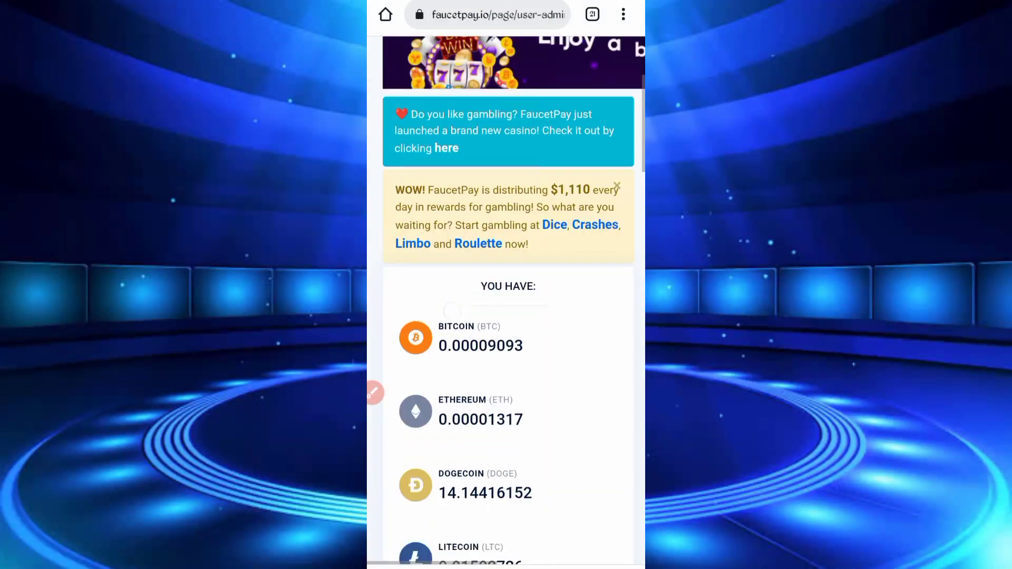
pyautogui.scroll(-10, 506, 356)
pyautogui.scroll(-10, 505, 356)
pyautogui.scroll(-5, 506, 355)
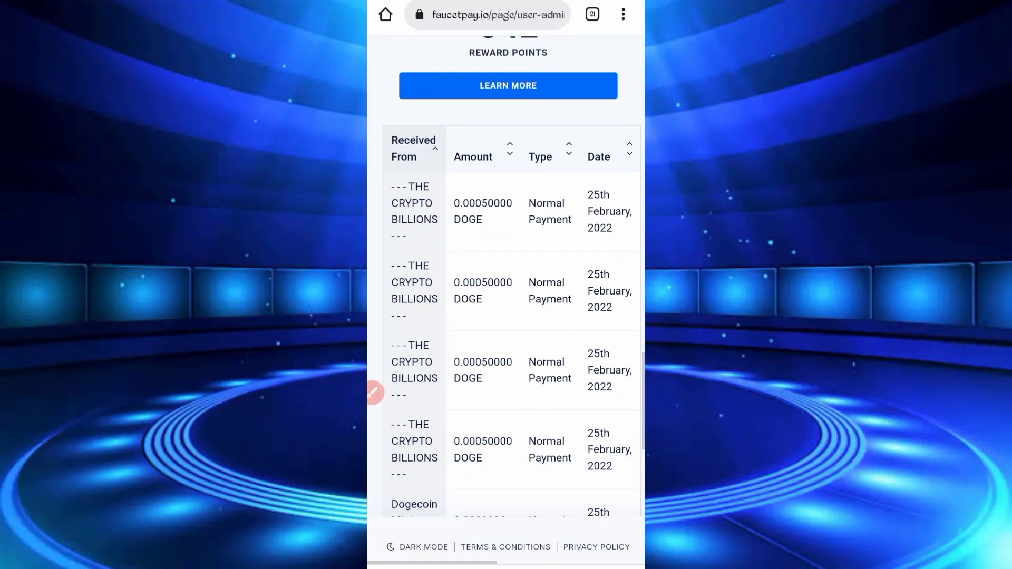
pyautogui.moveTo(422, 196)
pyautogui.mouseDown()
pyautogui.moveTo(494, 175)
pyautogui.moveTo(443, 241)
pyautogui.moveTo(549, 246)
pyautogui.mouseUp()
pyautogui.moveTo(520, 304)
pyautogui.mouseDown()
pyautogui.moveTo(490, 395)
pyautogui.moveTo(430, 245)
pyautogui.moveTo(399, 205)
pyautogui.mouseUp()
pyautogui.click(580, 550)
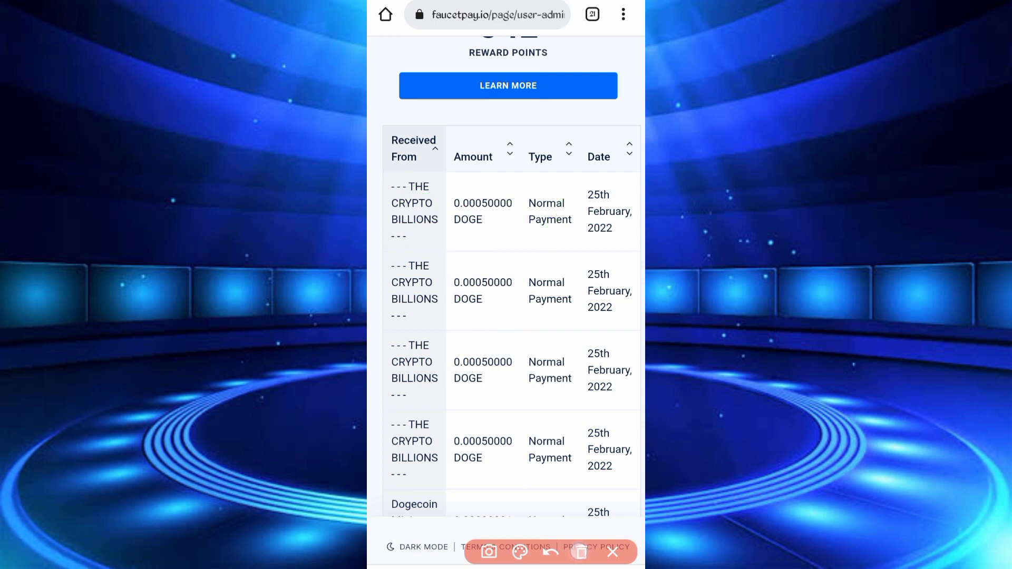
pyautogui.click(613, 551)
pyautogui.scroll(4, 506, 316)
pyautogui.scroll(10, 506, 316)
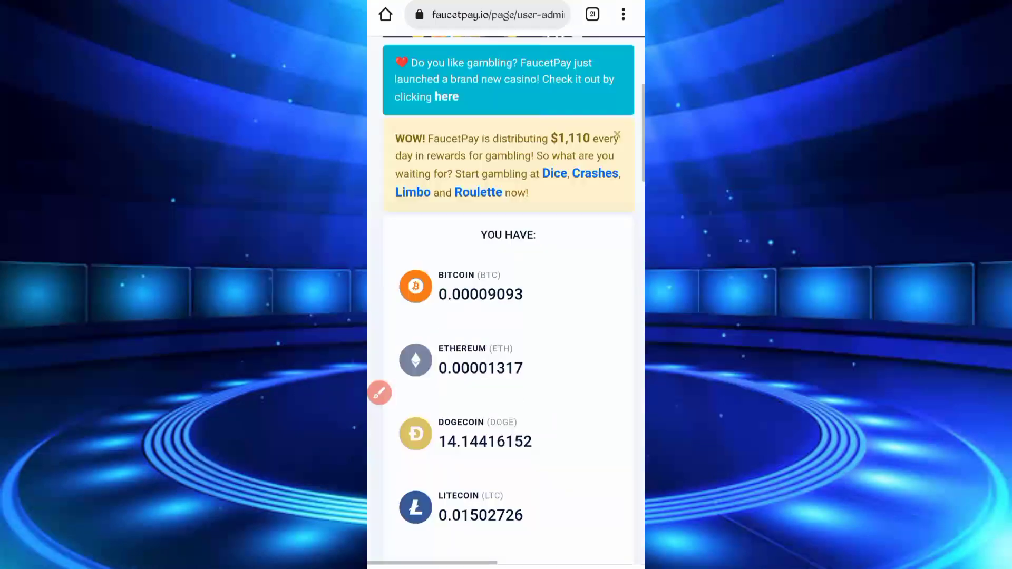
pyautogui.scroll(5, 507, 316)
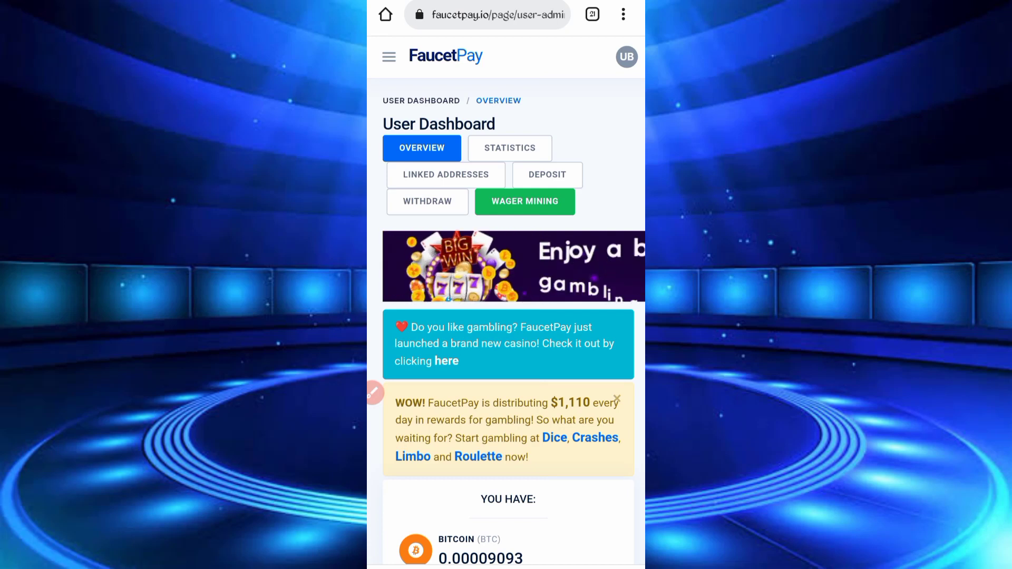
# - Switch to TheCryptoBillions tab and scroll to the DOGE faucet form with address field and SolveMedia captcha
pyautogui.click(593, 14)
pyautogui.scroll(-5, 506, 316)
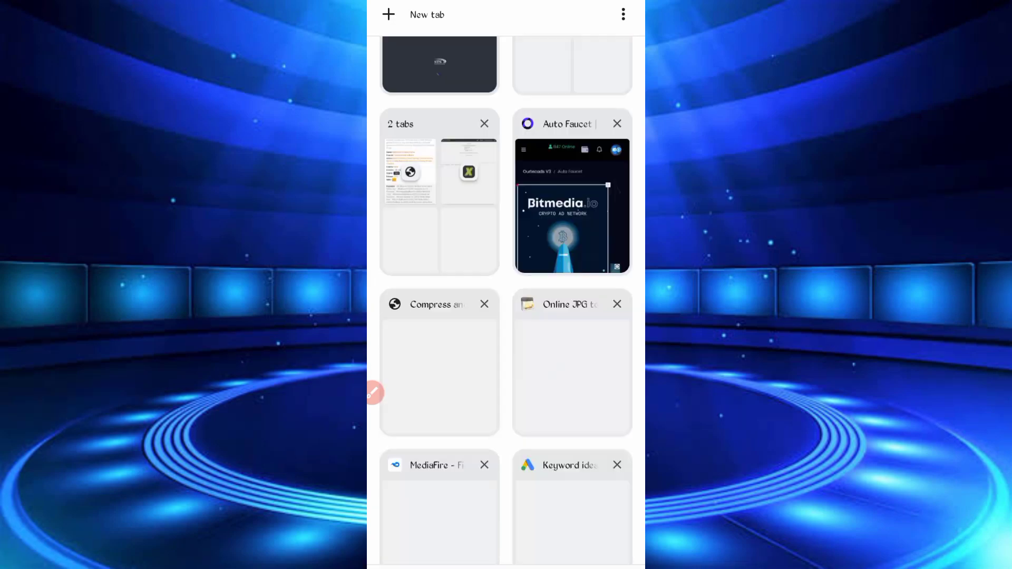
pyautogui.scroll(-5, 506, 316)
pyautogui.click(439, 459)
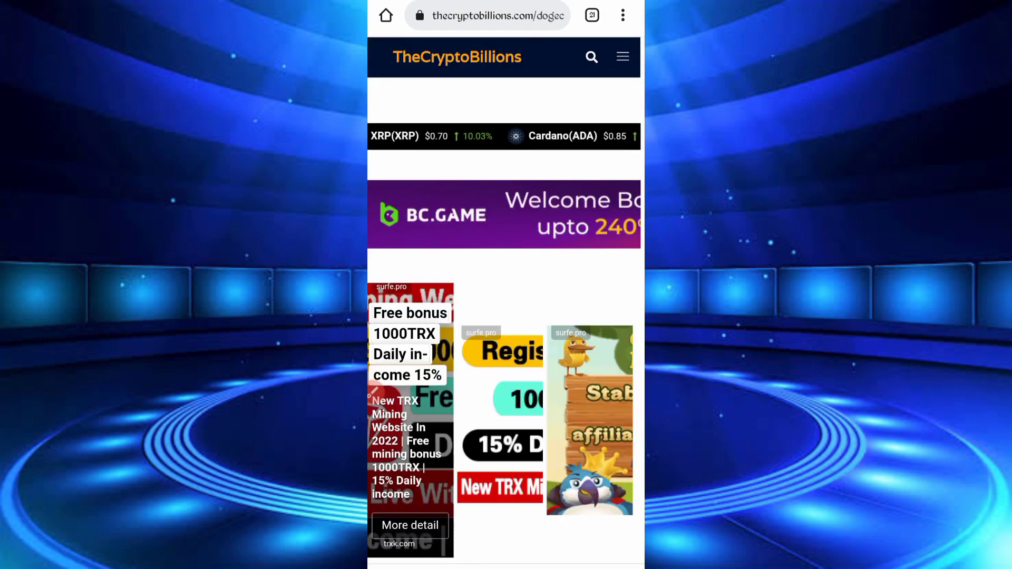
pyautogui.moveTo(546, 320); pyautogui.dragTo(438, 190)
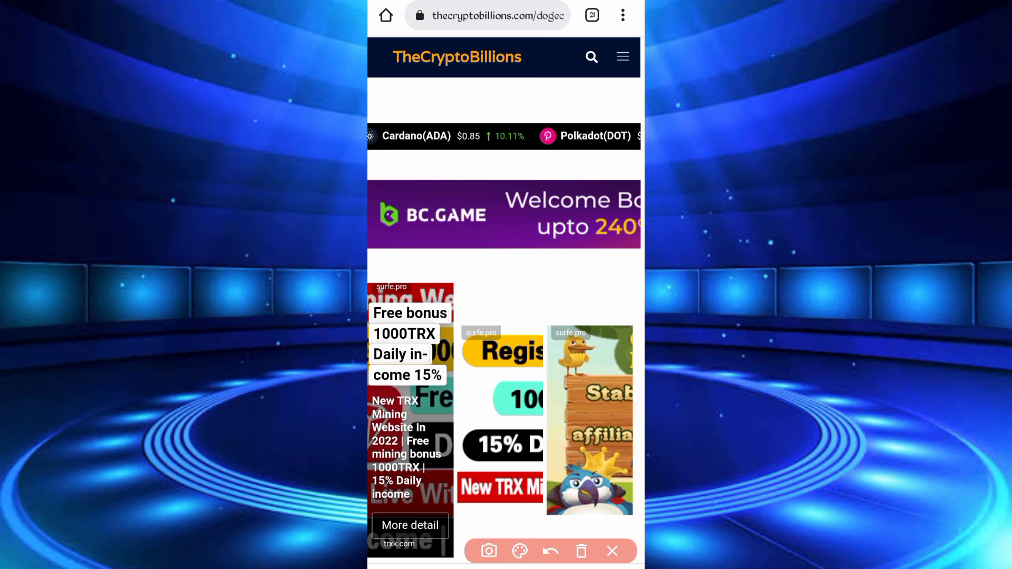
pyautogui.scroll(-10, 506, 317)
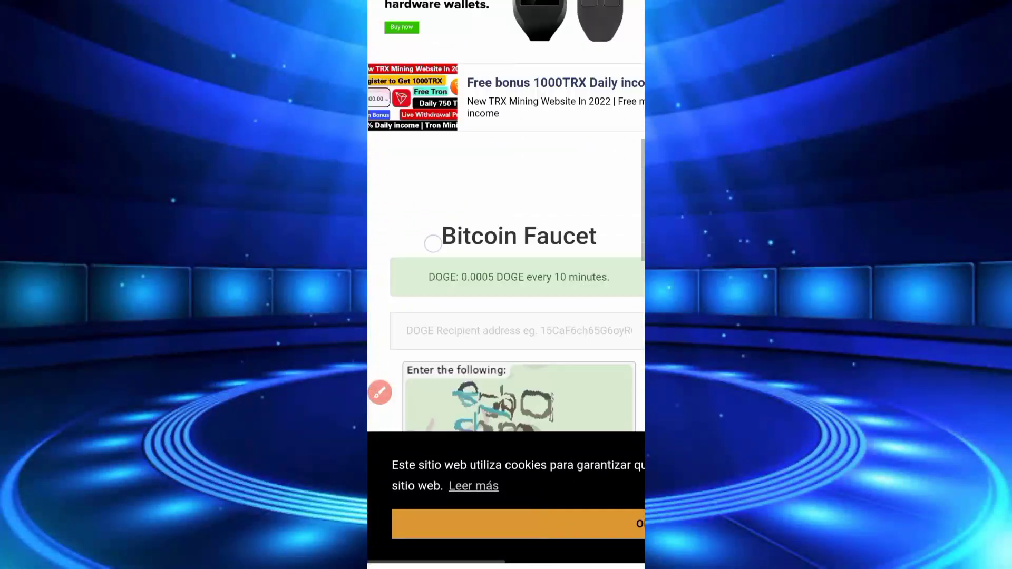
pyautogui.scroll(-1, 506, 316)
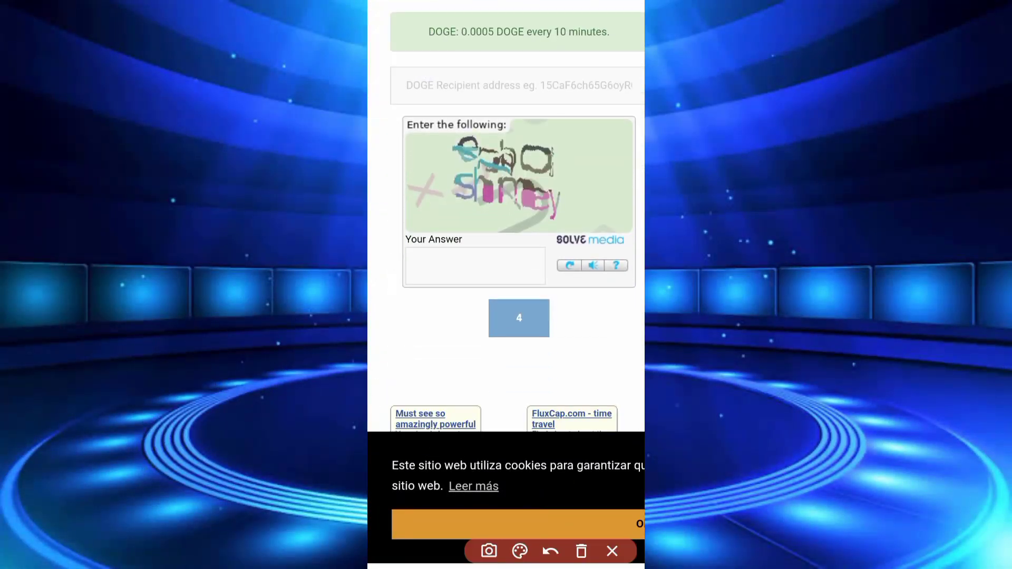
pyautogui.moveTo(439, 65); pyautogui.dragTo(396, 79)
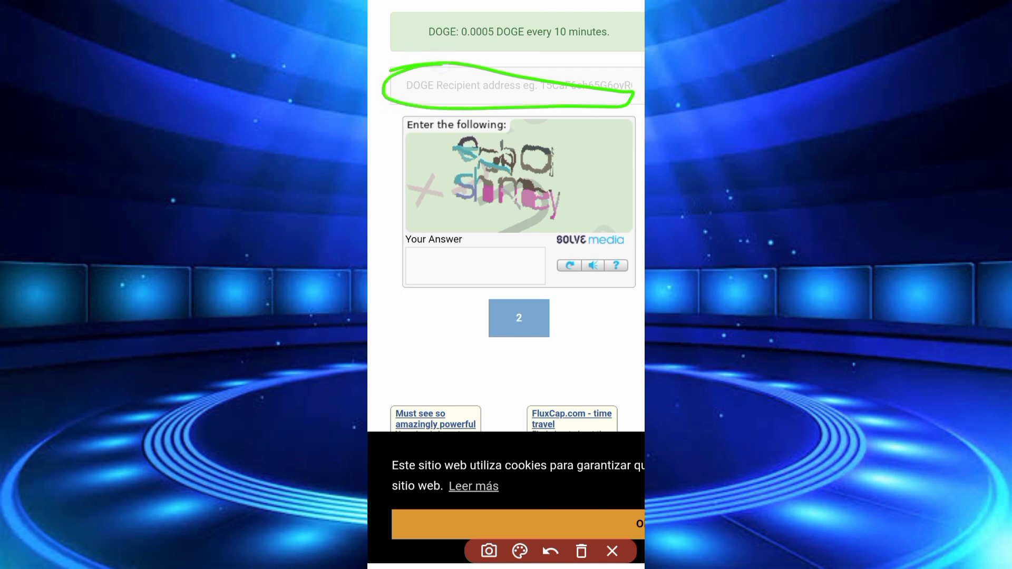
pyautogui.moveTo(545, 215); pyautogui.dragTo(427, 118)
pyautogui.click(457, 308)
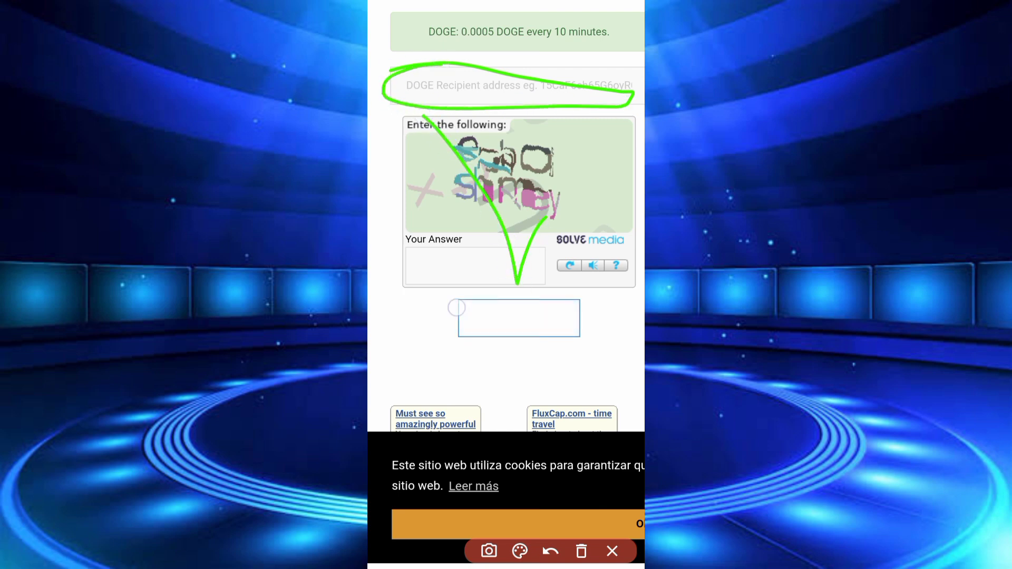
pyautogui.moveTo(457, 309); pyautogui.dragTo(432, 292)
# - Leave the browser for the home screen and swipe to the page holding ES File Explorer
pyautogui.click(581, 551)
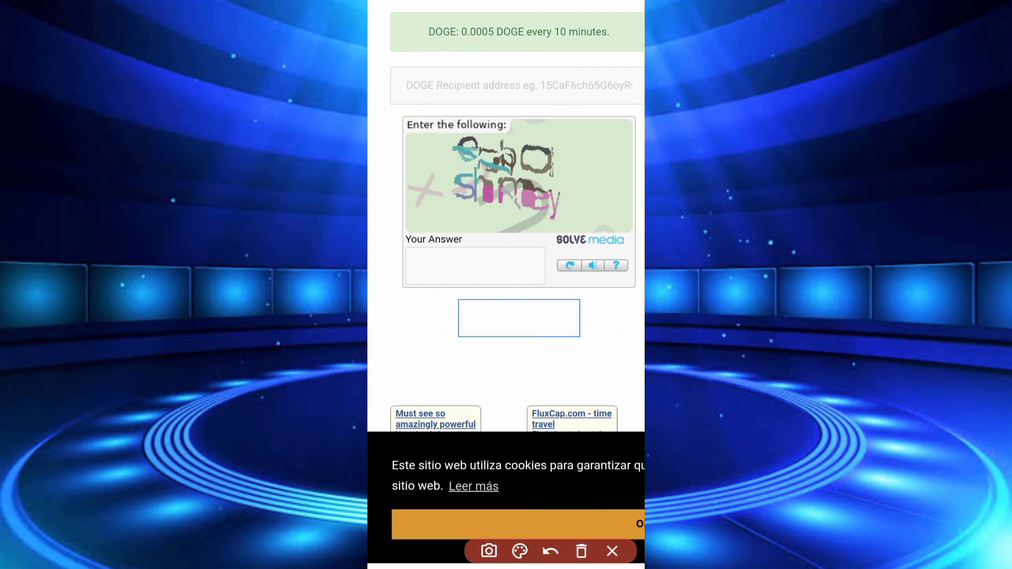
pyautogui.click(612, 551)
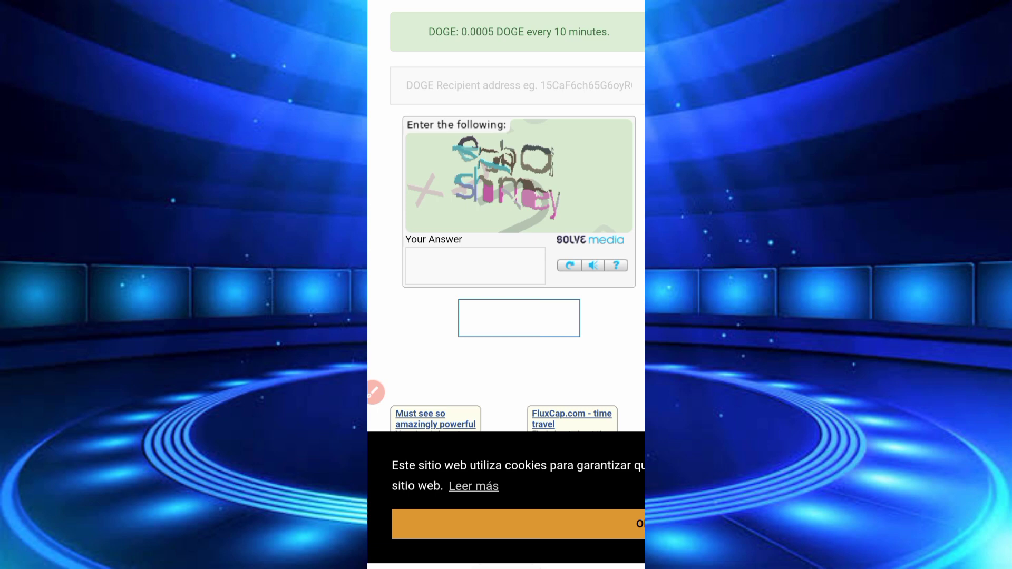
pyautogui.press('Home')
pyautogui.moveTo(593, 316); pyautogui.dragTo(411, 316)
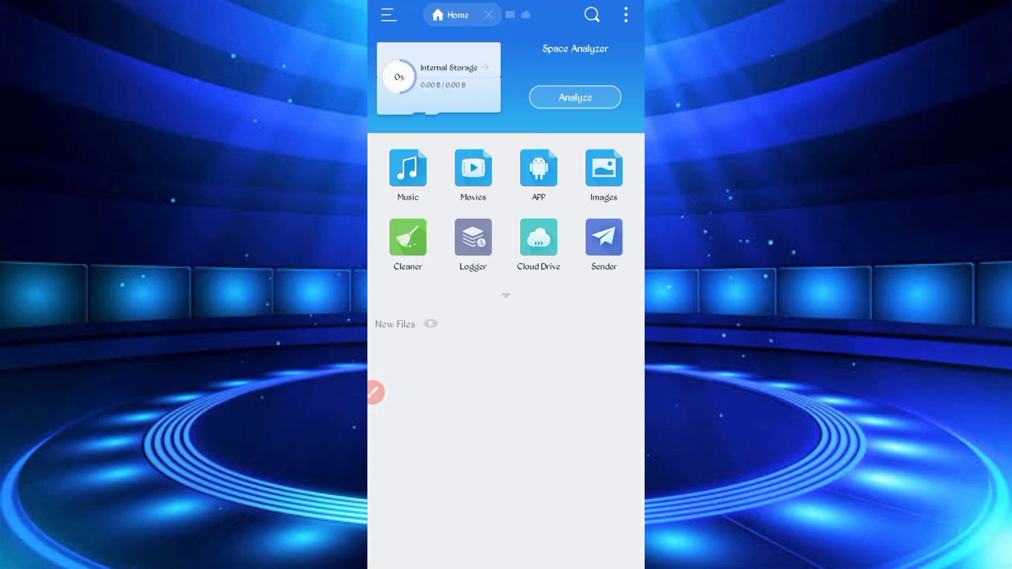
# - Extract thecrypto.zip in Internal Storage > Download into a thecrypto folder
pyautogui.click(439, 78)
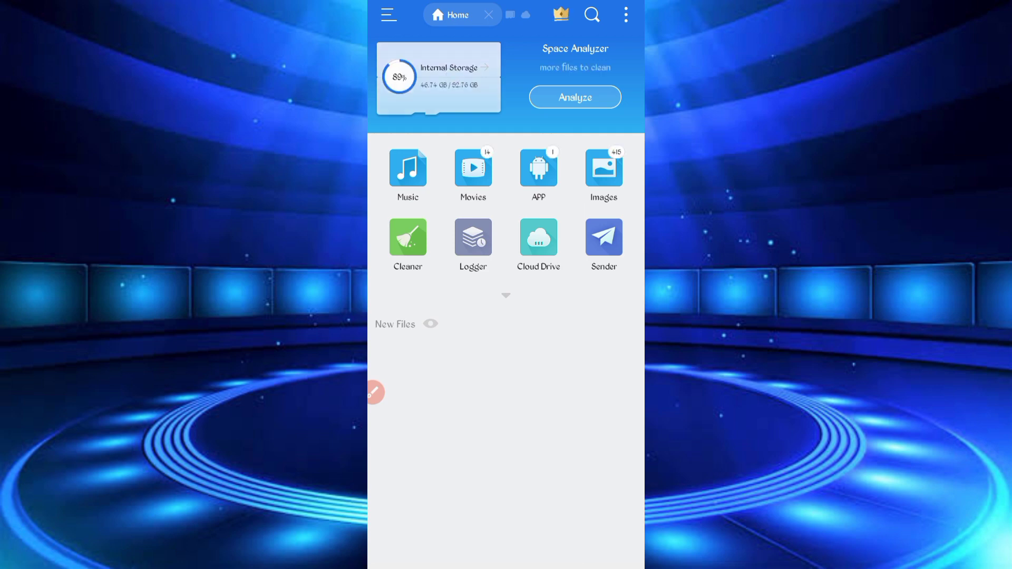
pyautogui.click(472, 102)
pyautogui.scroll(-10, 506, 316)
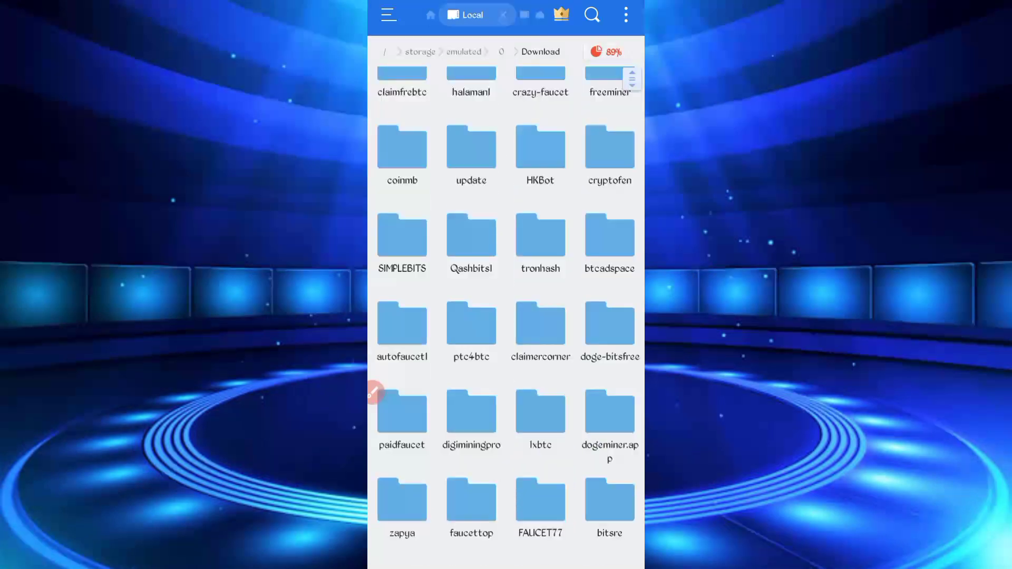
pyautogui.scroll(-10, 506, 316)
pyautogui.scroll(-5, 506, 317)
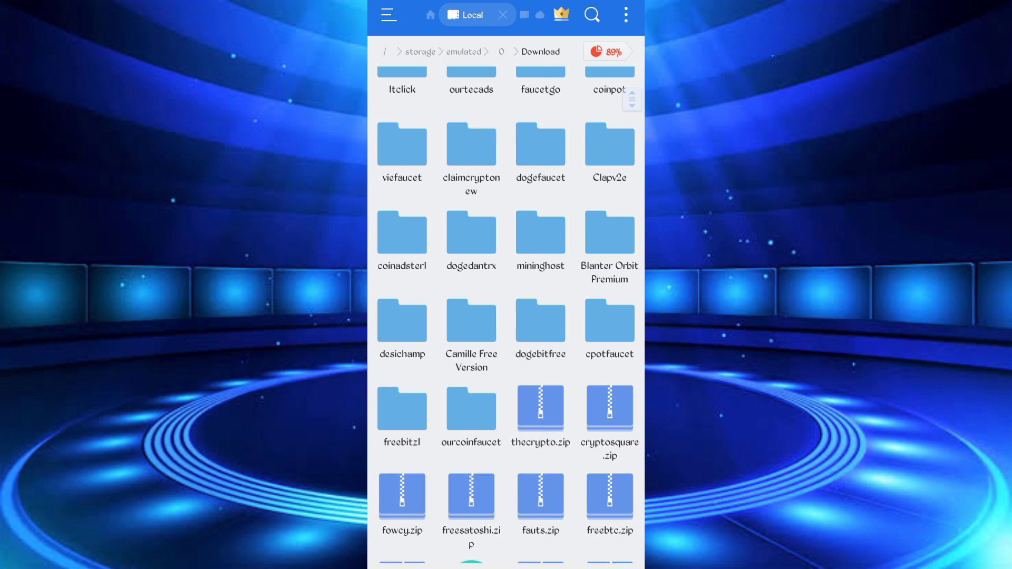
pyautogui.moveTo(522, 389)
pyautogui.mouseDown()
pyautogui.moveTo(585, 427)
pyautogui.moveTo(503, 396)
pyautogui.mouseUp()
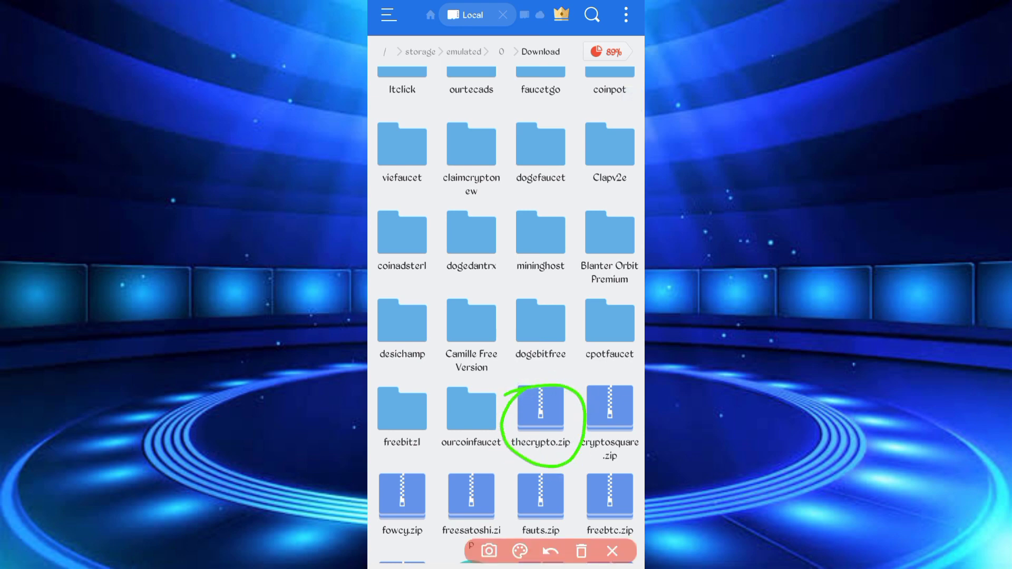
pyautogui.click(583, 552)
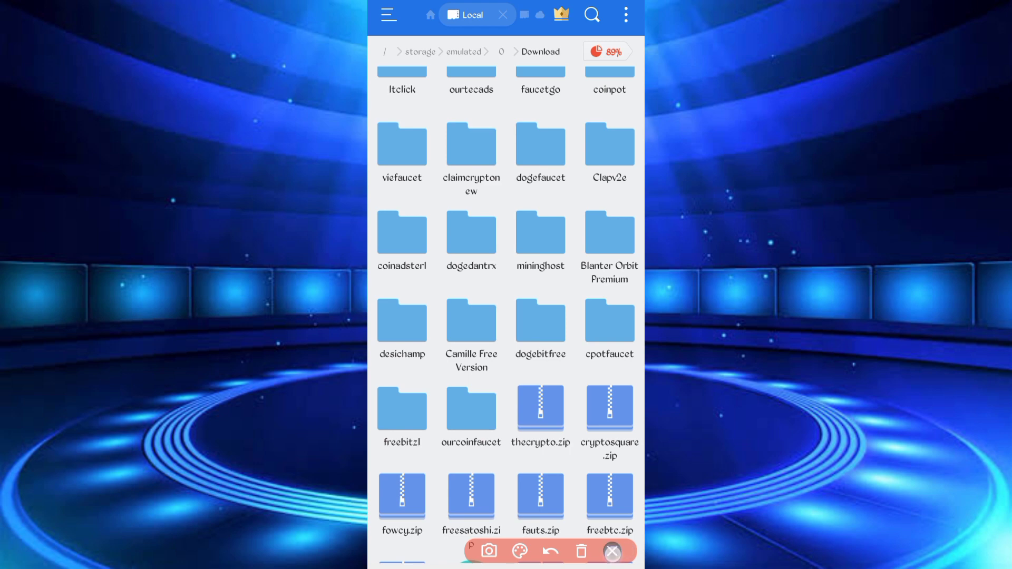
pyautogui.click(537, 417)
pyautogui.click(616, 543)
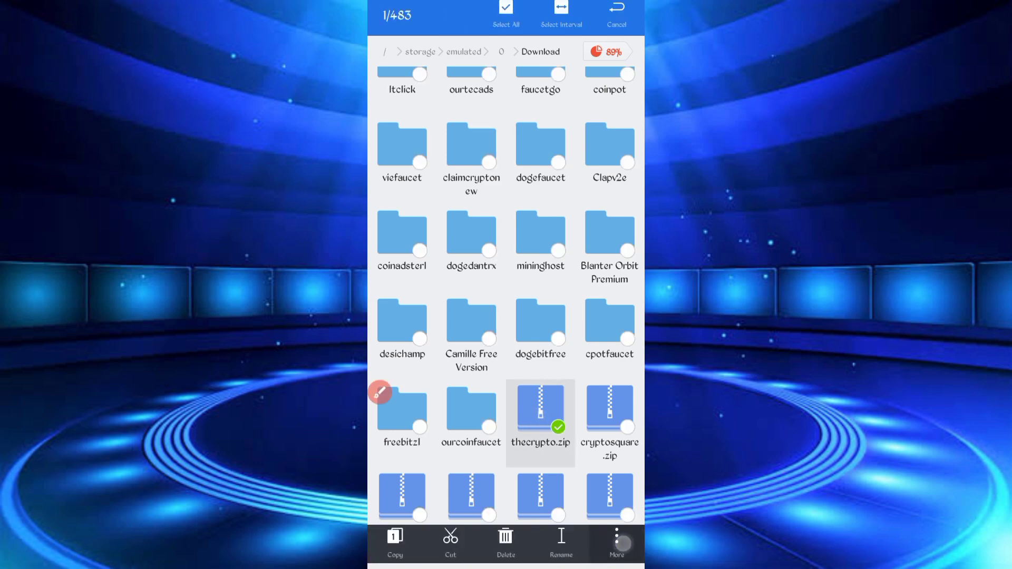
pyautogui.click(540, 351)
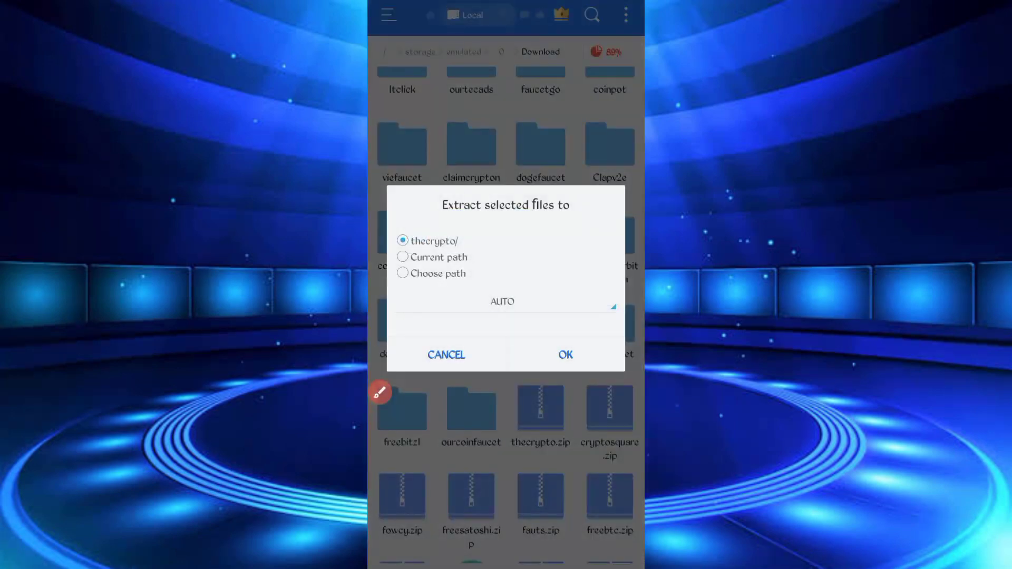
pyautogui.click(565, 355)
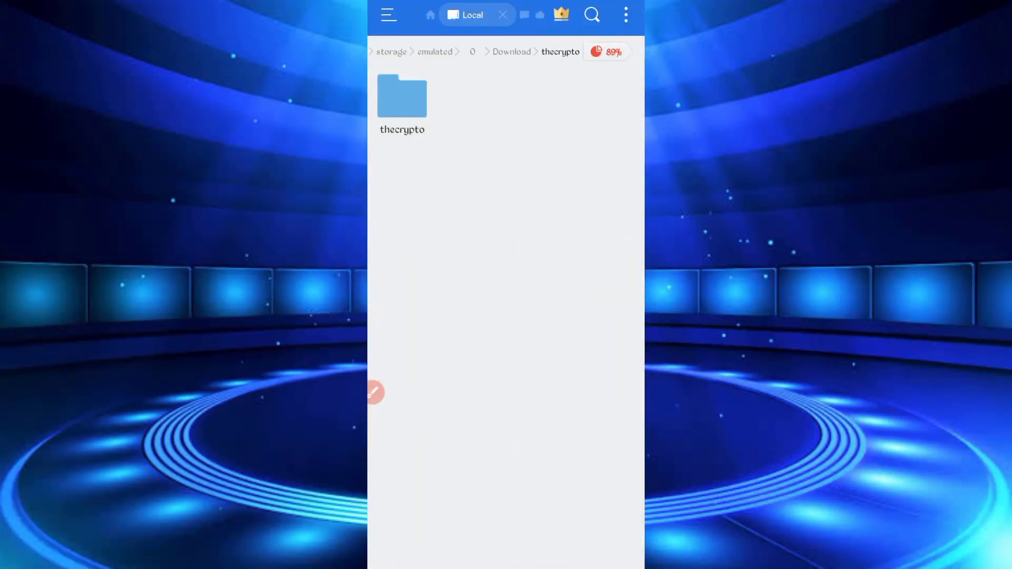
# - Copy the thecrypto folder's full path from its Properties and return to the home screen
pyautogui.click(402, 103)
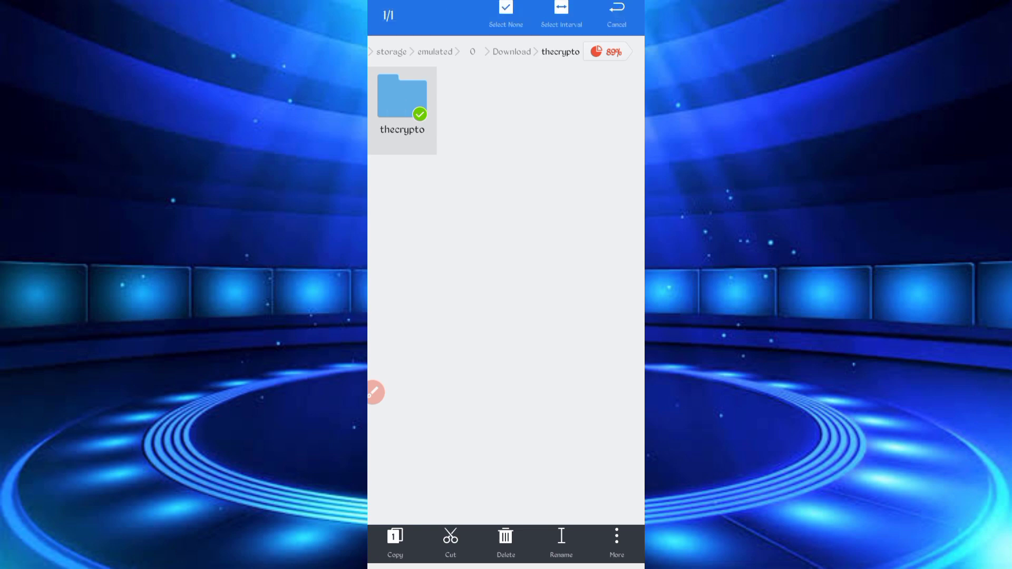
pyautogui.click(617, 541)
pyautogui.click(553, 382)
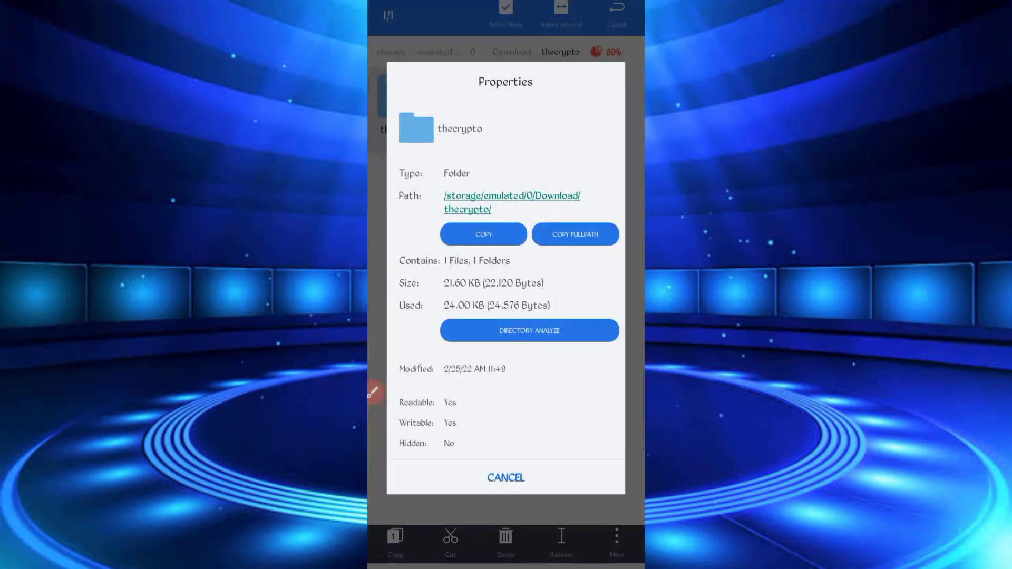
pyautogui.click(575, 234)
pyautogui.press('Home')
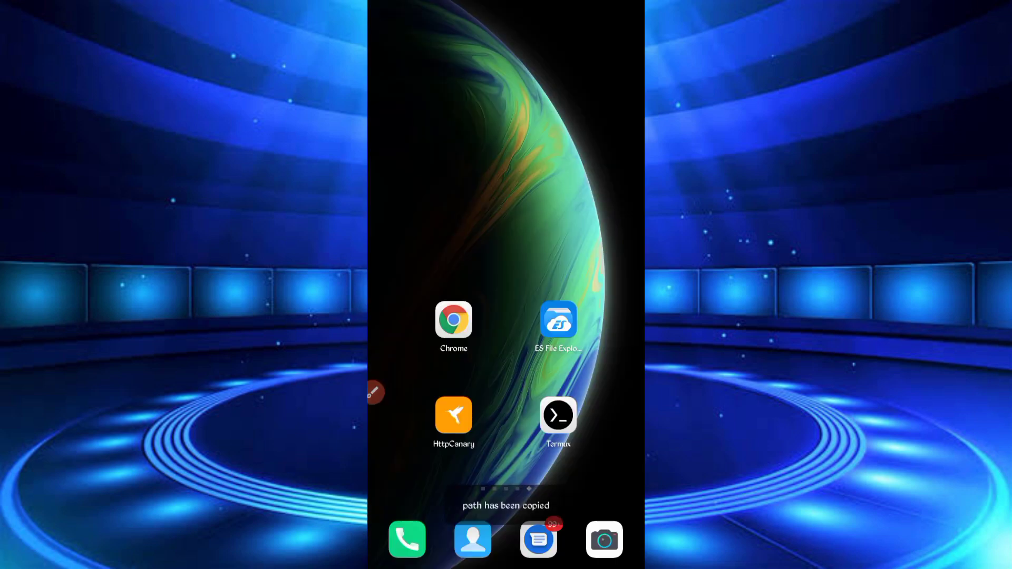
# - In Termux, cd to the pasted thecrypto path, list it, and run php bot.php
pyautogui.click(558, 415)
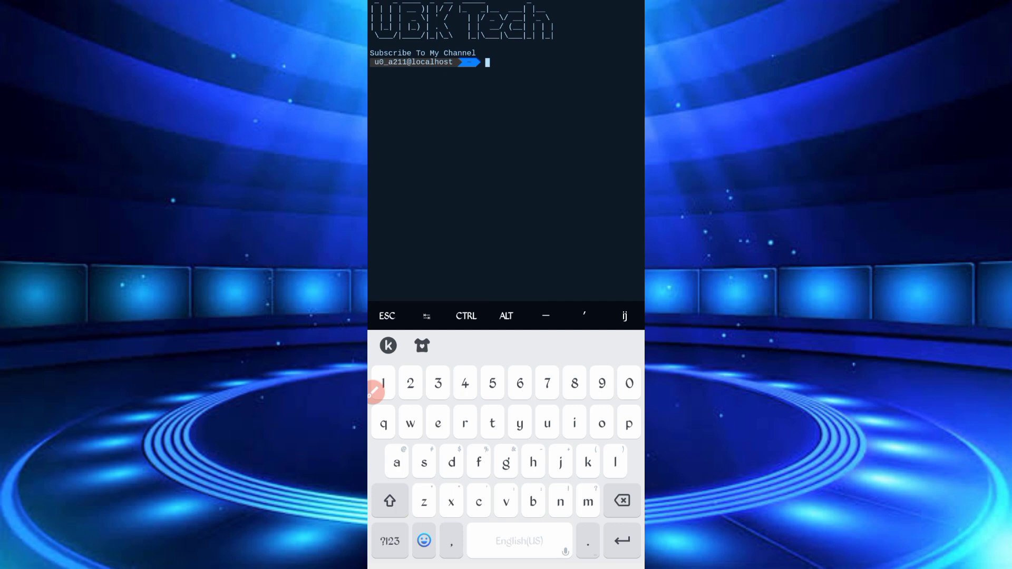
pyautogui.write('cd')
pyautogui.click(524, 228)
pyautogui.click(520, 191)
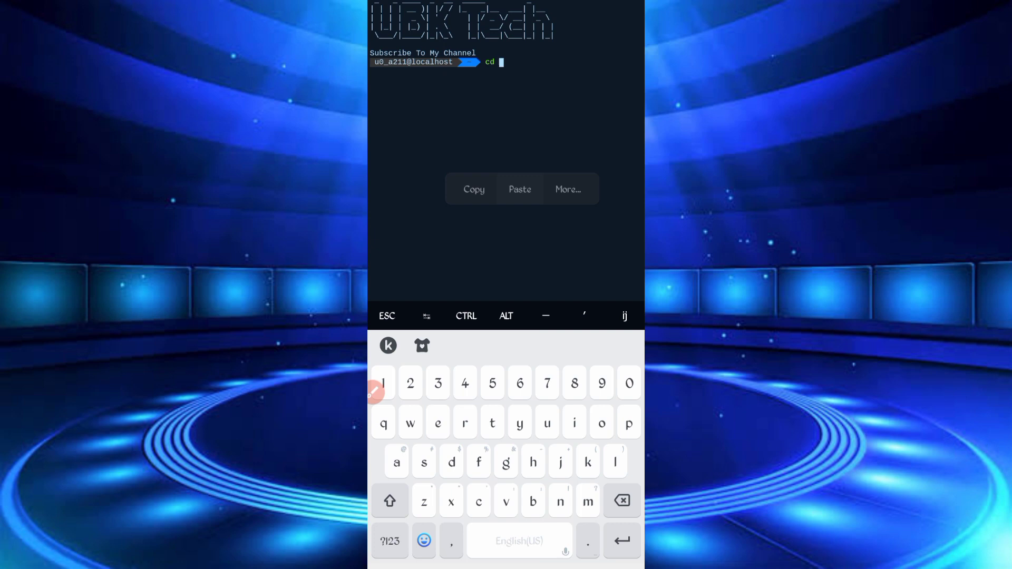
pyautogui.press('Return')
pyautogui.write('ls')
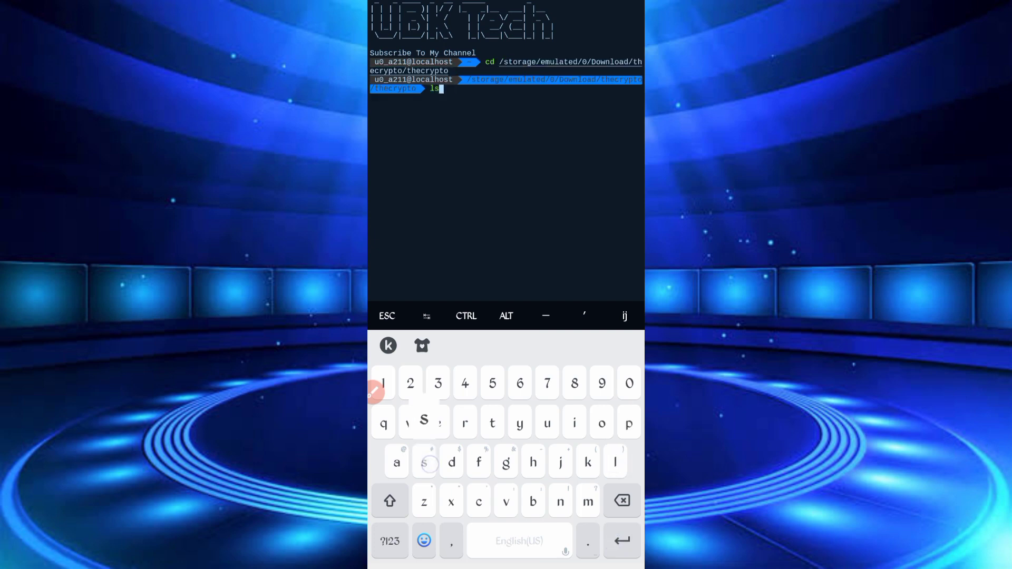
pyautogui.press('Return')
pyautogui.write('php bo')
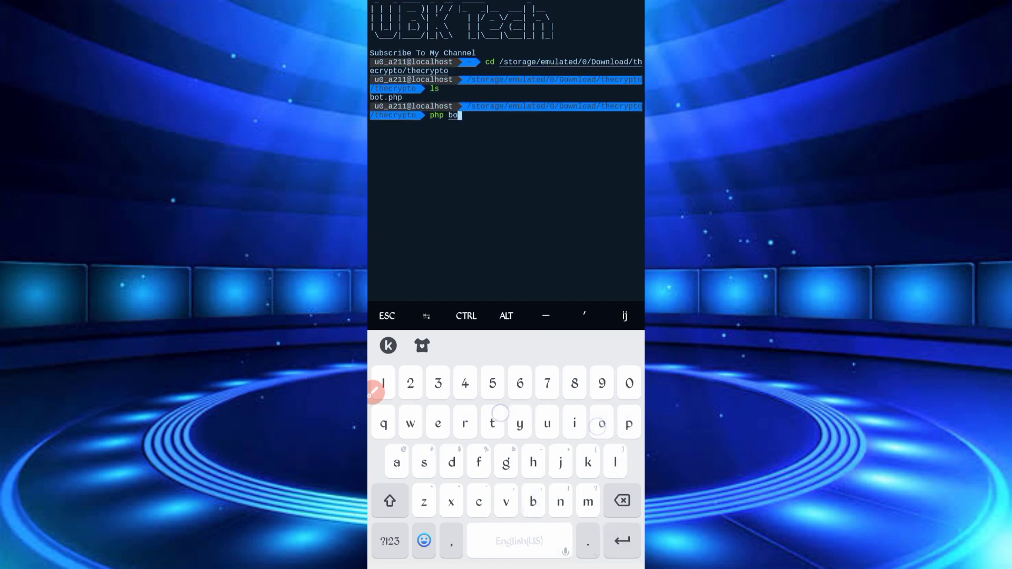
pyautogui.write('t.php')
pyautogui.press('Return')
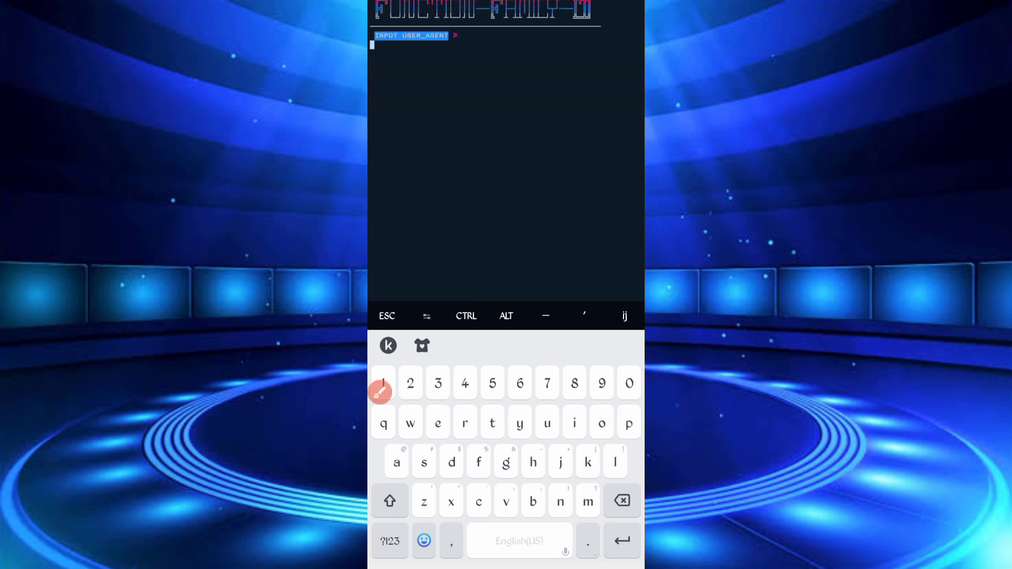
# - Look over the bot's INPUT USER_AGENT prompt, then return to the phone's home screen
pyautogui.press('Escape')
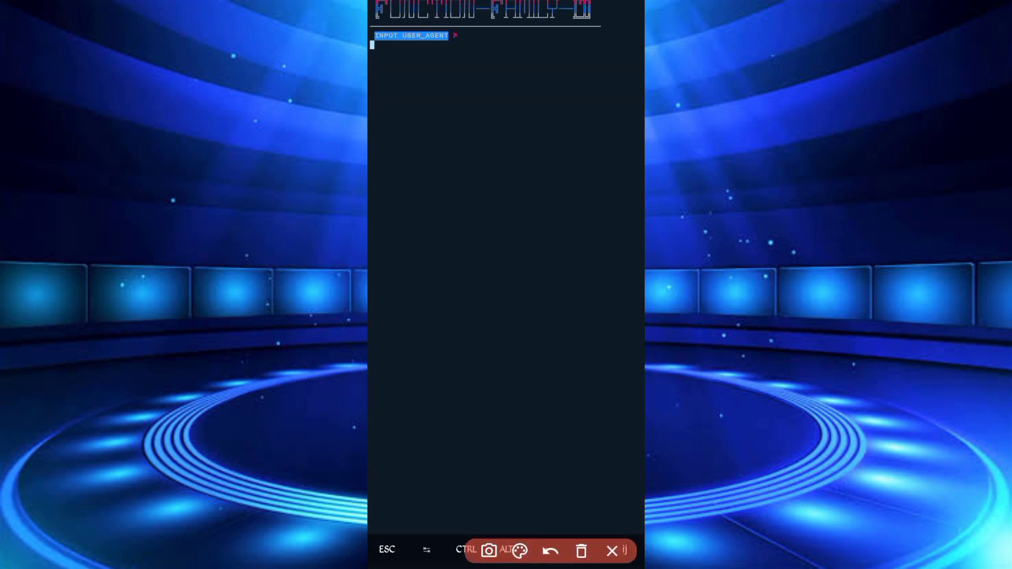
pyautogui.moveTo(459, 57); pyautogui.dragTo(577, 225)
pyautogui.moveTo(514, 75); pyautogui.dragTo(466, 99)
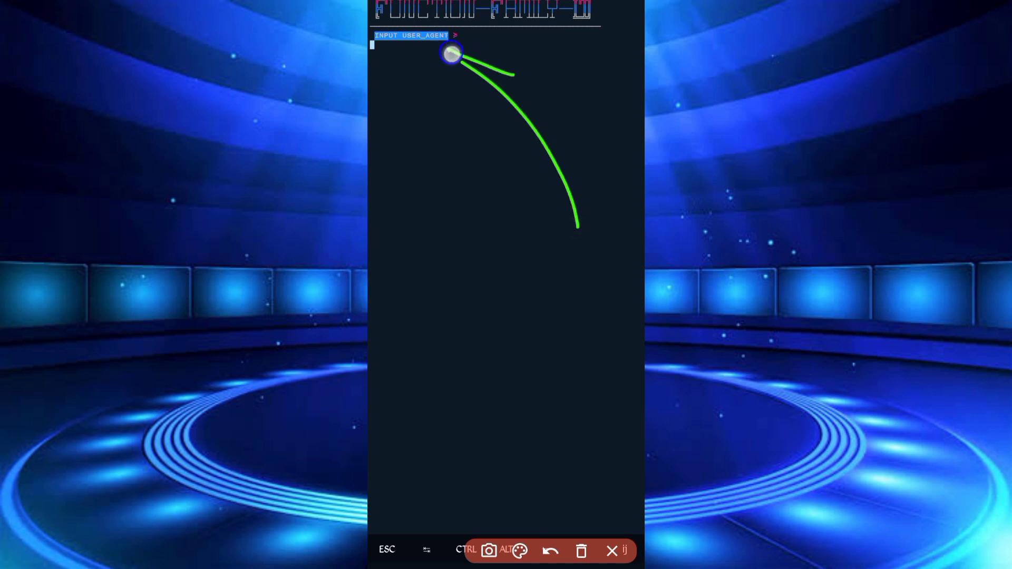
pyautogui.click(581, 550)
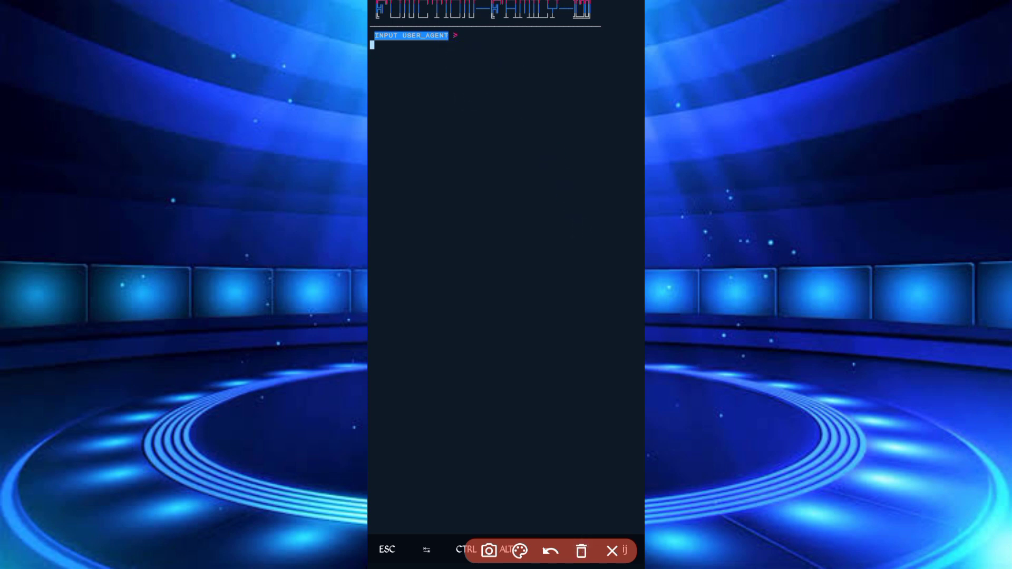
pyautogui.click(612, 550)
pyautogui.click(506, 158)
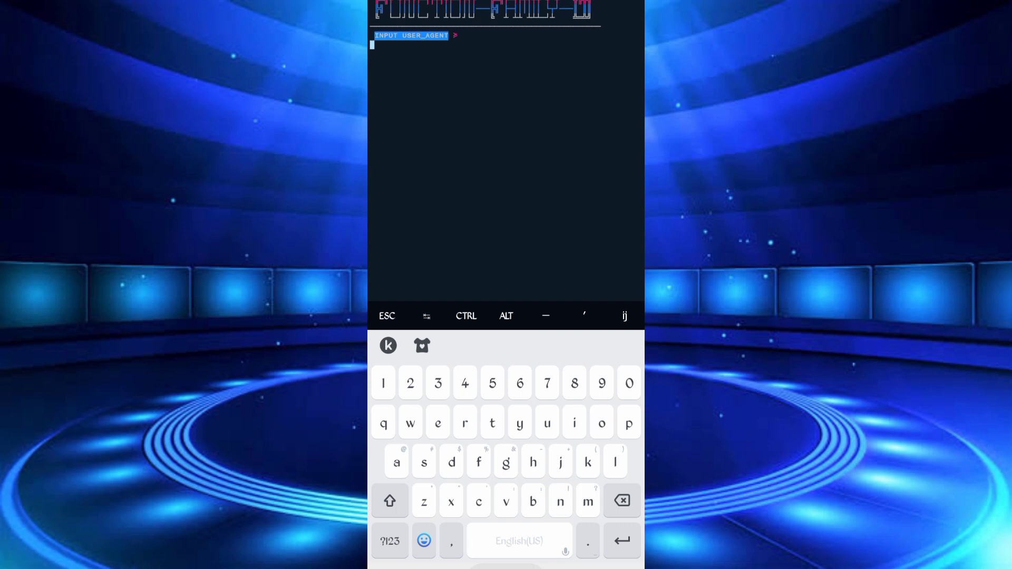
pyautogui.press('super')
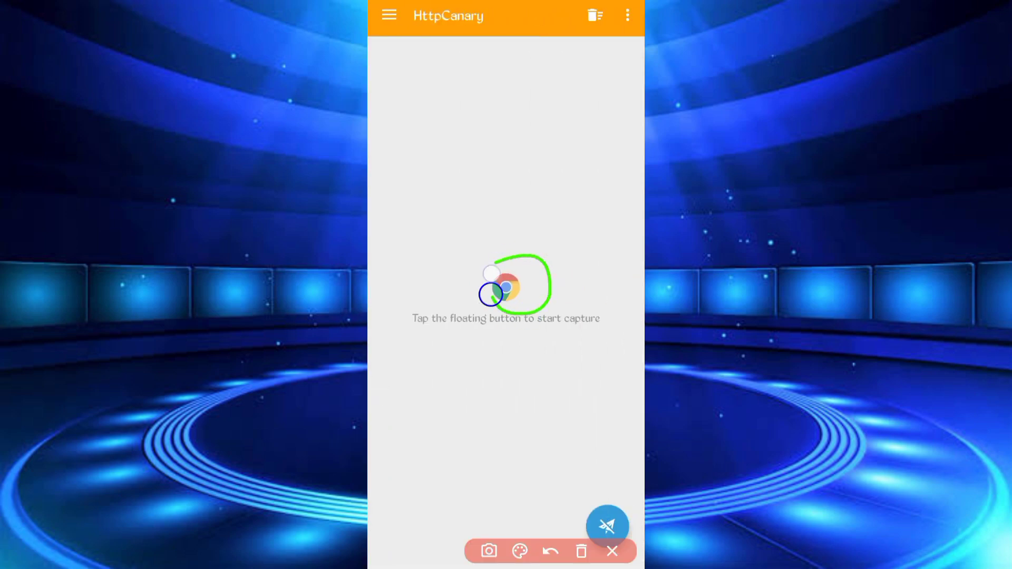
# - Look through HttpCanary's side menu options and close it again
pyautogui.click(580, 551)
pyautogui.click(612, 551)
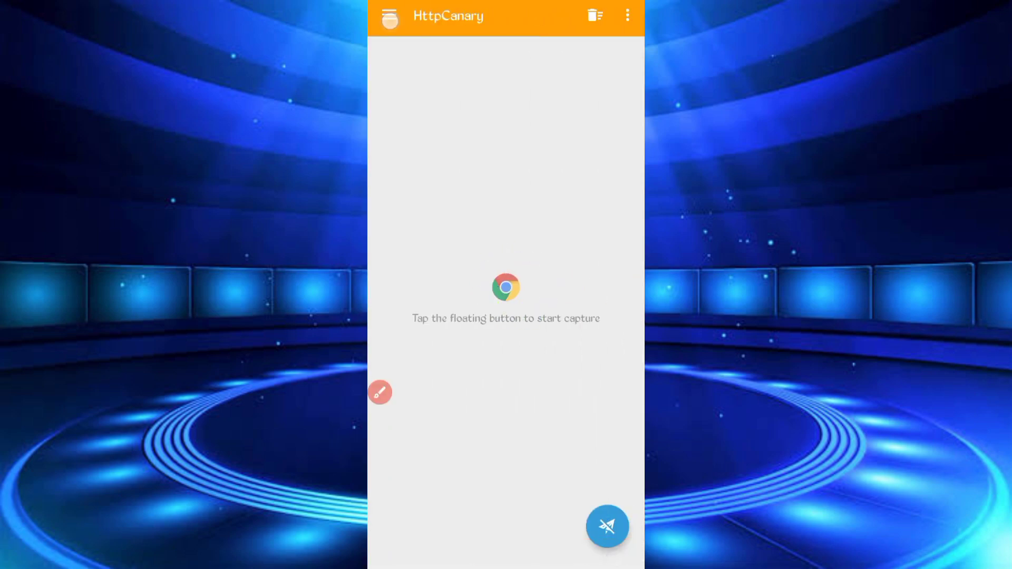
pyautogui.click(390, 16)
pyautogui.click(380, 392)
pyautogui.moveTo(419, 386); pyautogui.dragTo(474, 428)
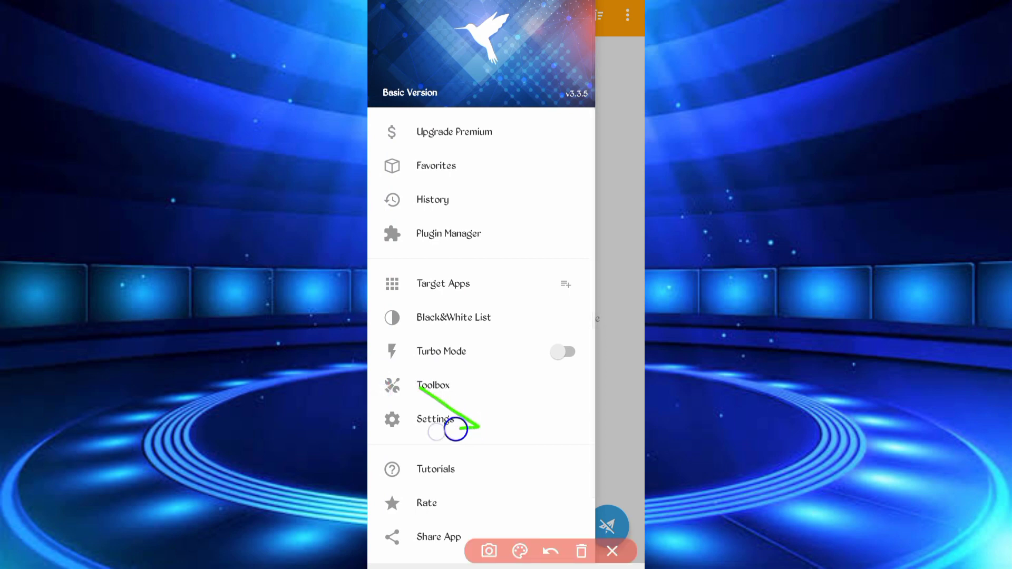
pyautogui.click(581, 551)
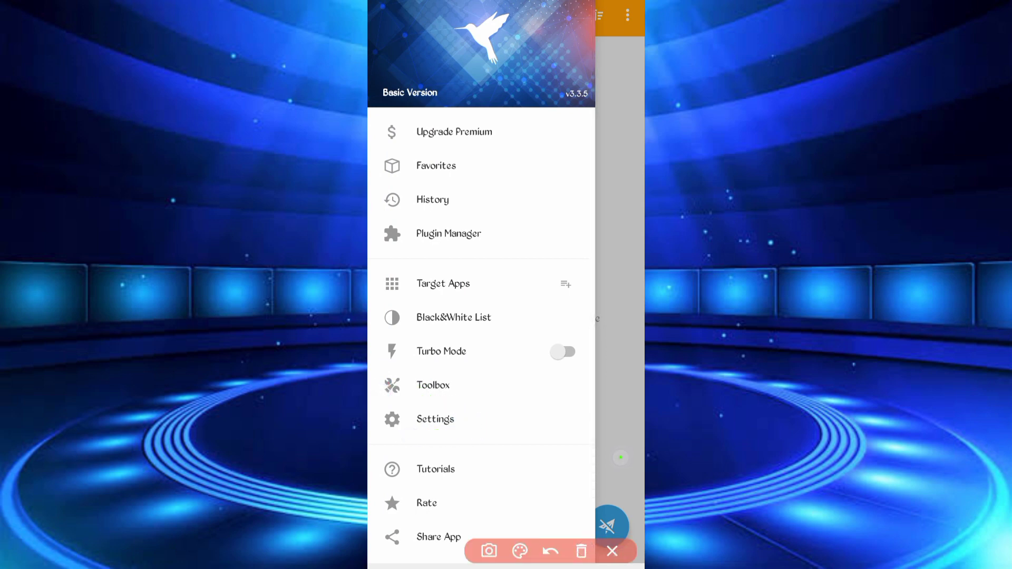
pyautogui.click(612, 550)
pyautogui.click(623, 470)
# - Start HttpCanary traffic capture and minimize it to a floating window over the home screen
pyautogui.click(607, 526)
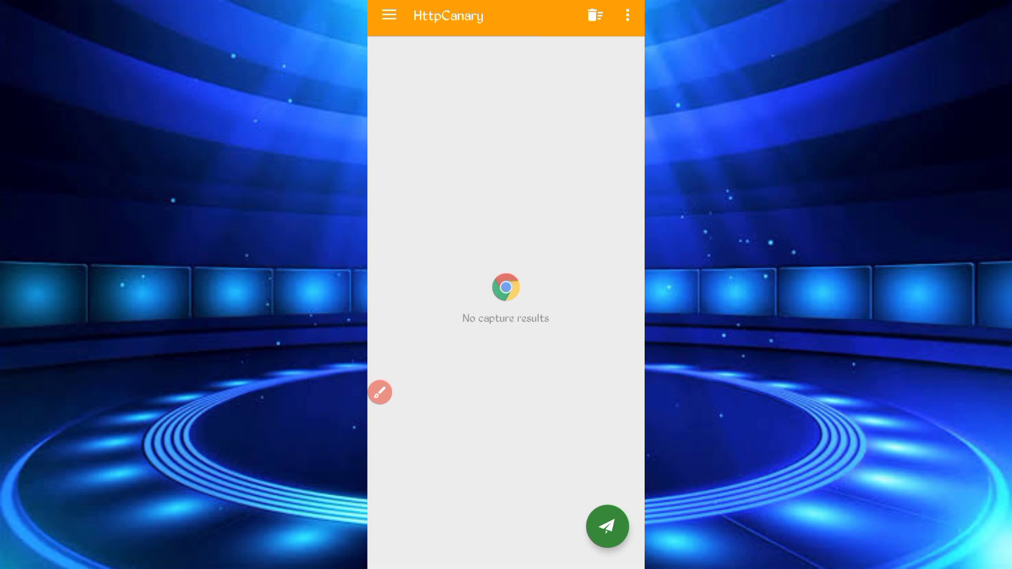
pyautogui.press('Home')
pyautogui.moveTo(411, 316)
pyautogui.mouseDown()
pyautogui.moveTo(601, 316)
pyautogui.moveTo(411, 316)
pyautogui.mouseUp()
# - Reload thecryptobillions.com DOGE page in Chrome so the running capture records its requests
pyautogui.moveTo(601, 317); pyautogui.dragTo(411, 316)
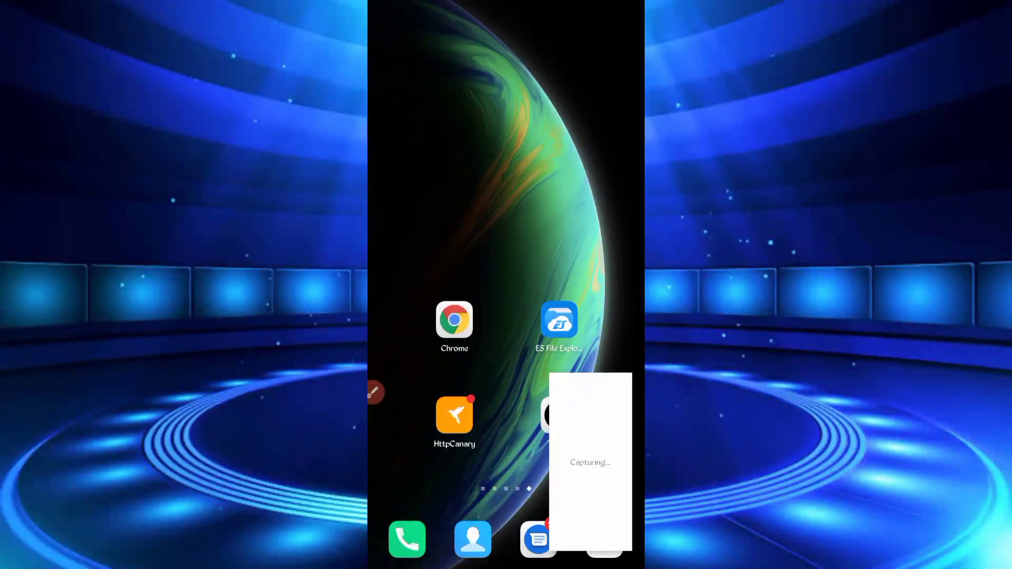
pyautogui.click(456, 315)
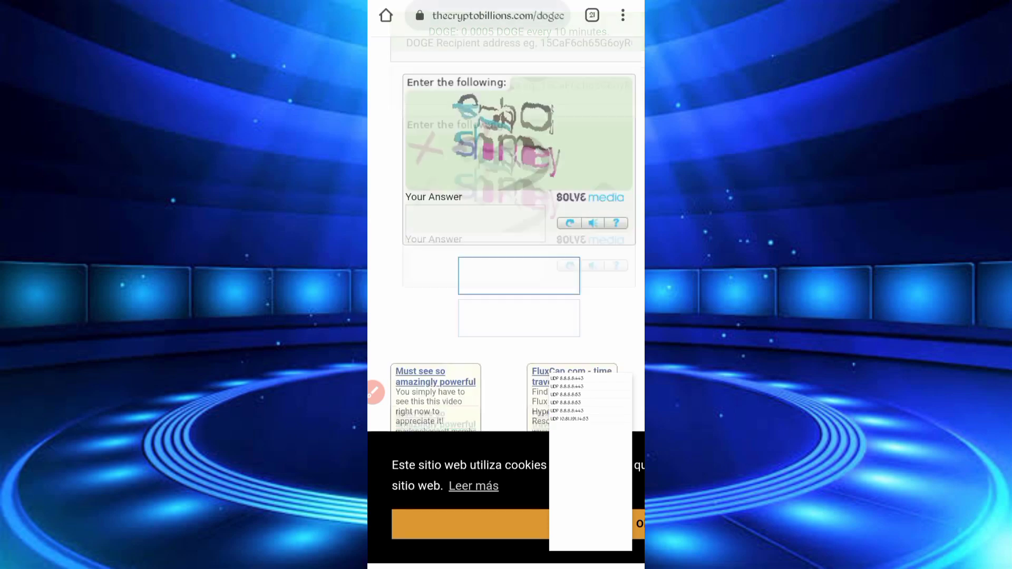
pyautogui.scroll(10, 506, 316)
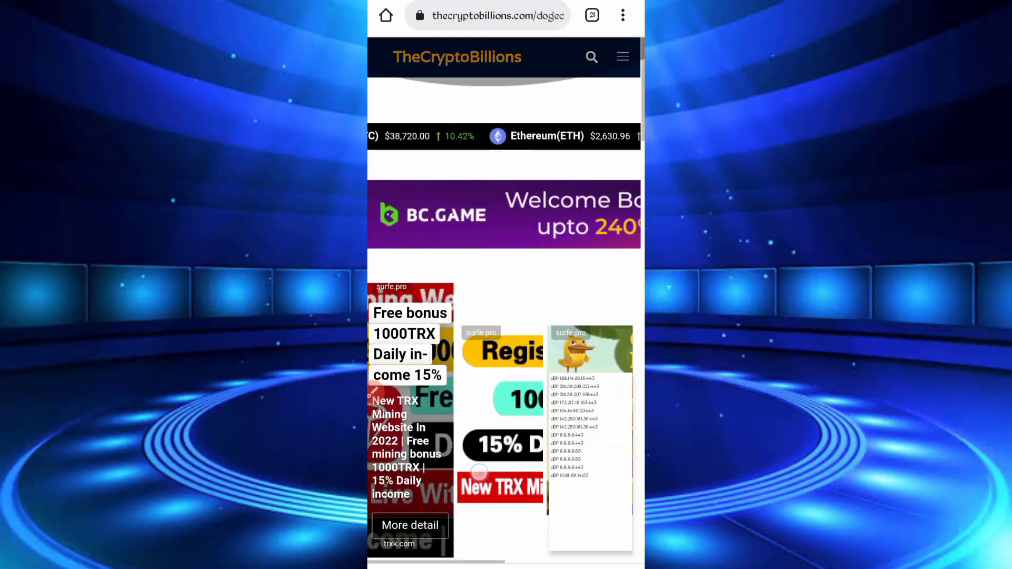
pyautogui.moveTo(506, 197); pyautogui.dragTo(506, 395)
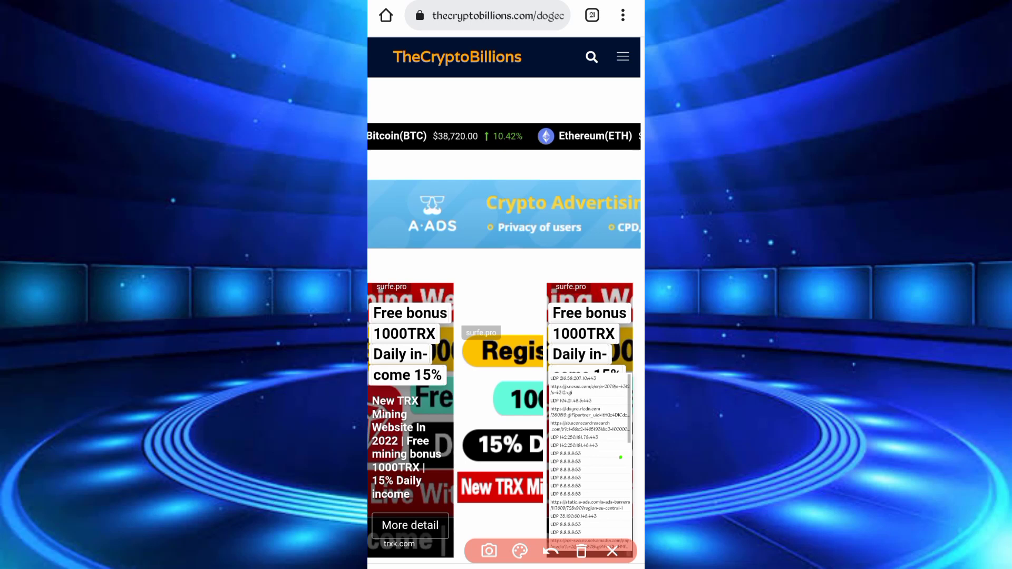
pyautogui.moveTo(432, 213); pyautogui.dragTo(506, 347)
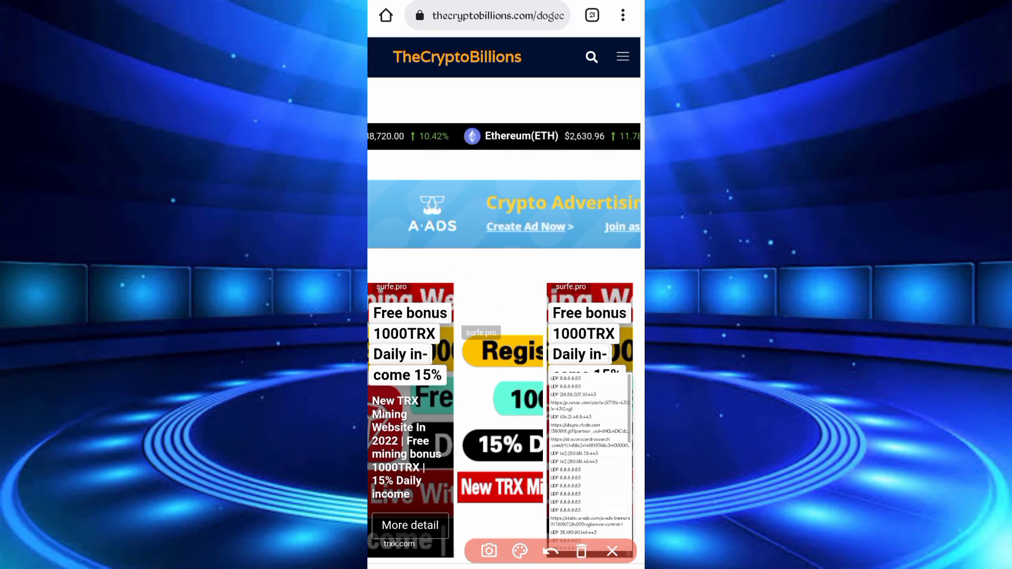
# - Filter HttpCanary's capture list by server host to api-secure.solvemedia.com only
pyautogui.click(588, 459)
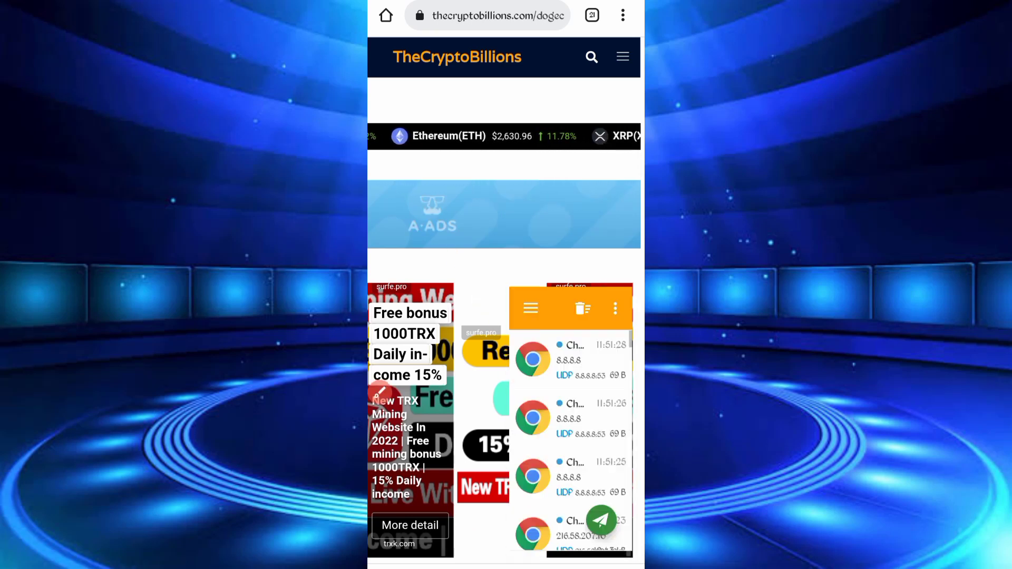
pyautogui.click(569, 418)
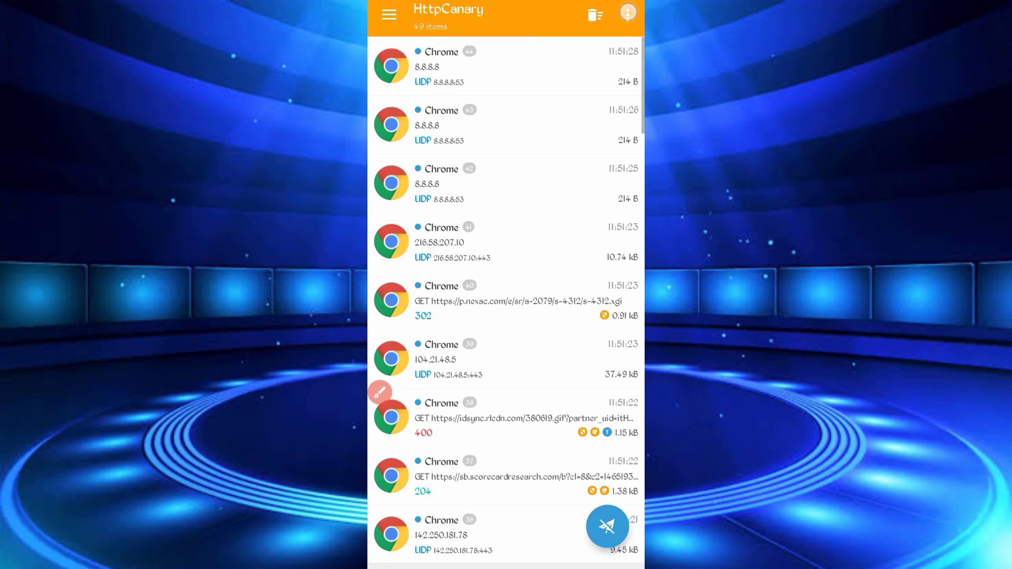
pyautogui.click(628, 13)
pyautogui.click(532, 15)
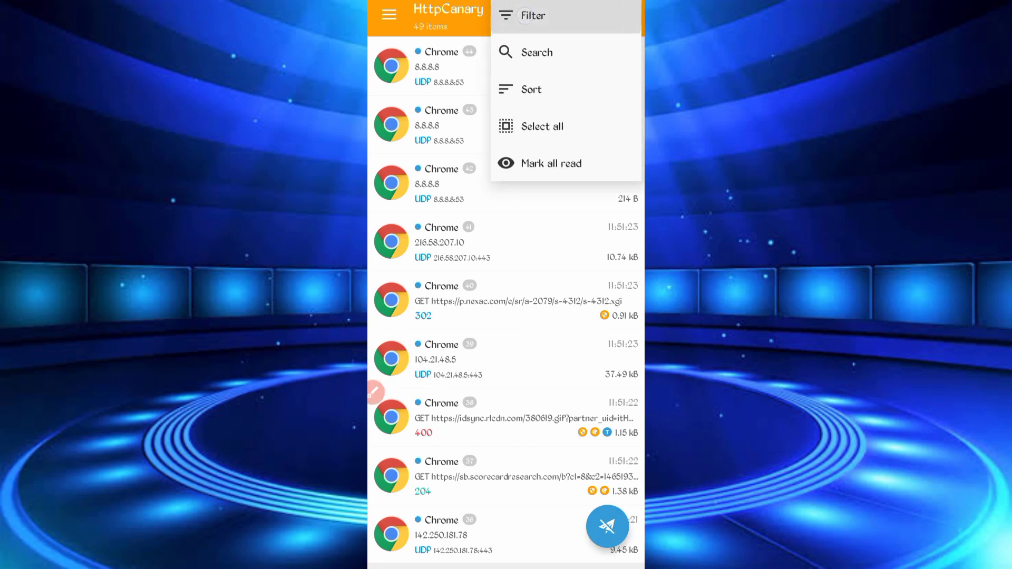
pyautogui.click(403, 295)
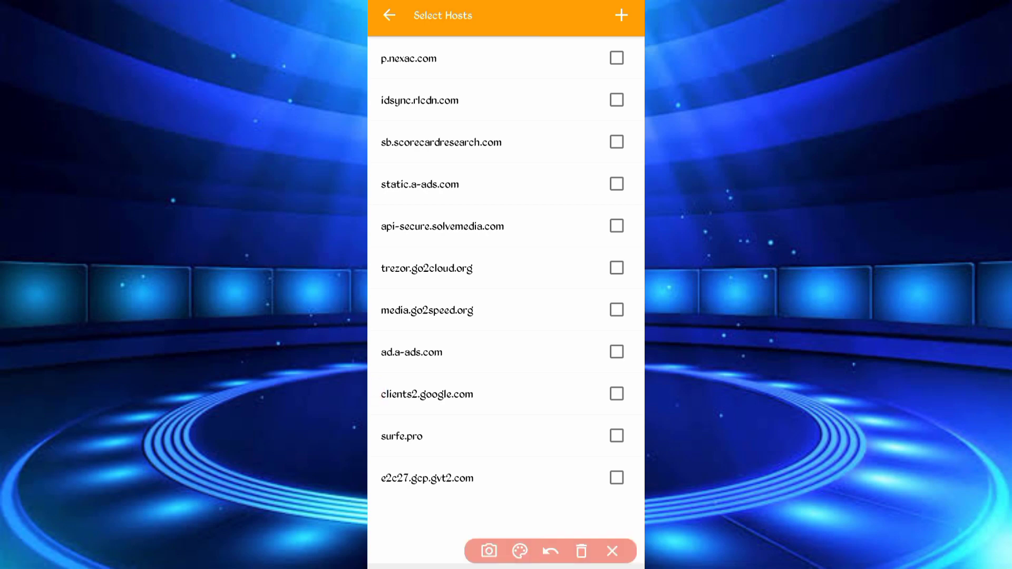
pyautogui.moveTo(383, 207); pyautogui.dragTo(387, 236)
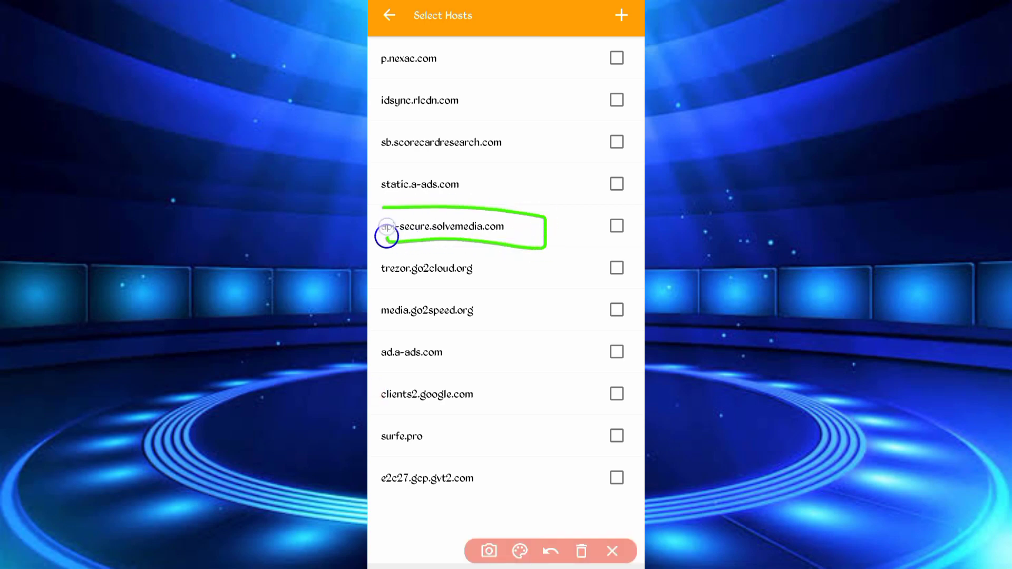
pyautogui.click(581, 550)
pyautogui.click(611, 550)
pyautogui.click(517, 230)
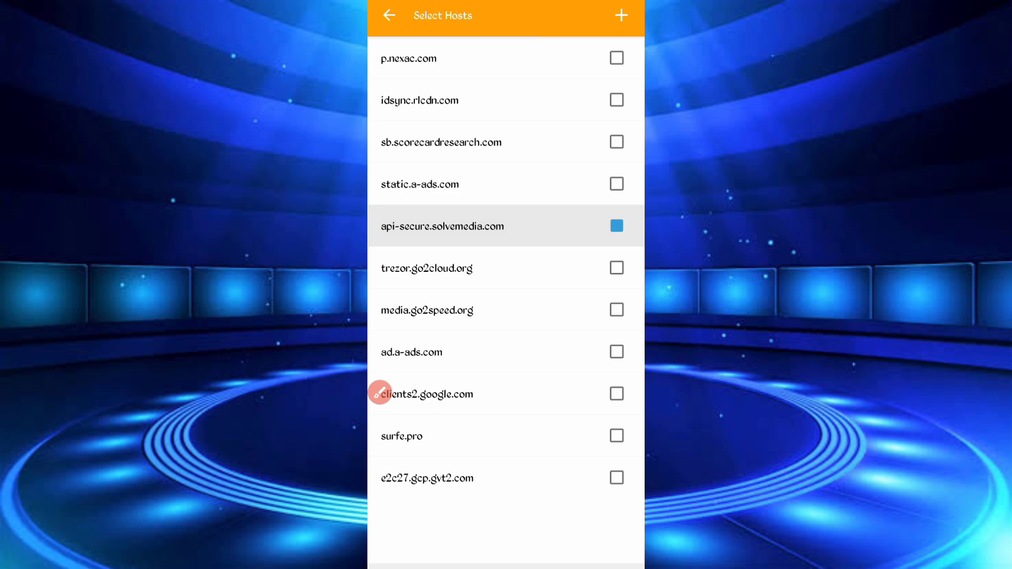
pyautogui.press('Escape')
pyautogui.press('Escape')
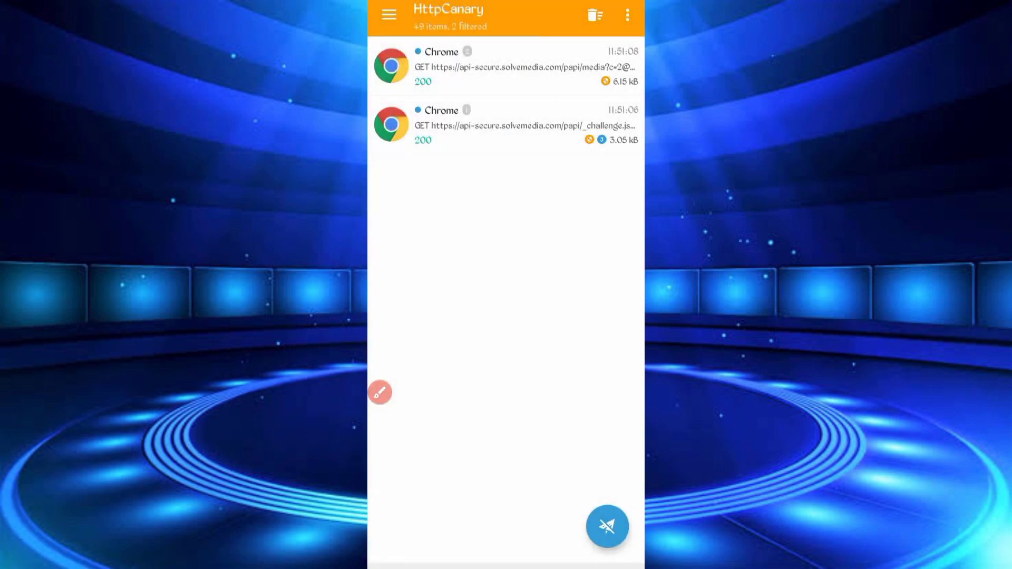
# - View the _challenge.js request's headers on its Request tab
pyautogui.click(380, 391)
pyautogui.moveTo(566, 117); pyautogui.dragTo(577, 115)
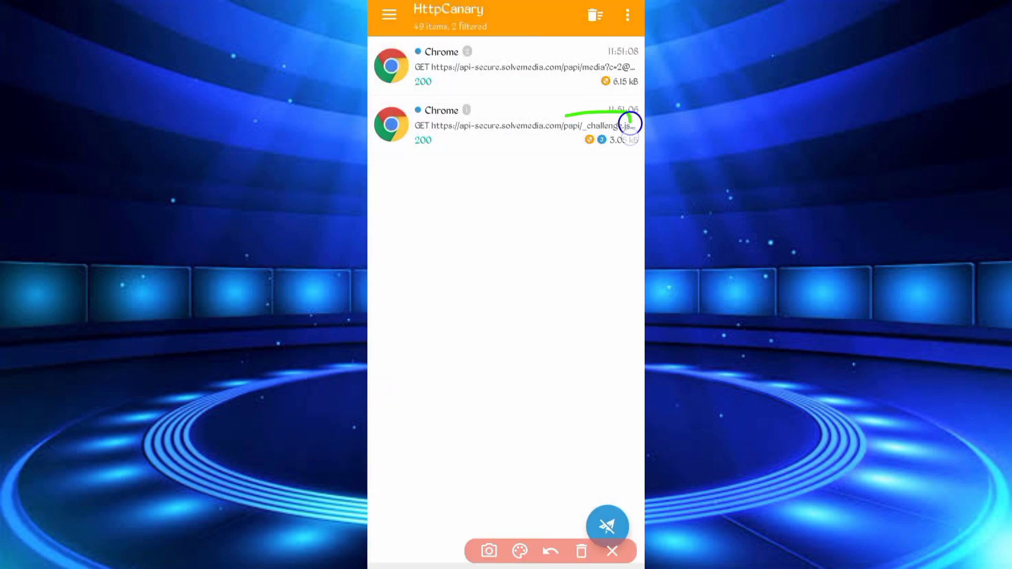
pyautogui.click(580, 551)
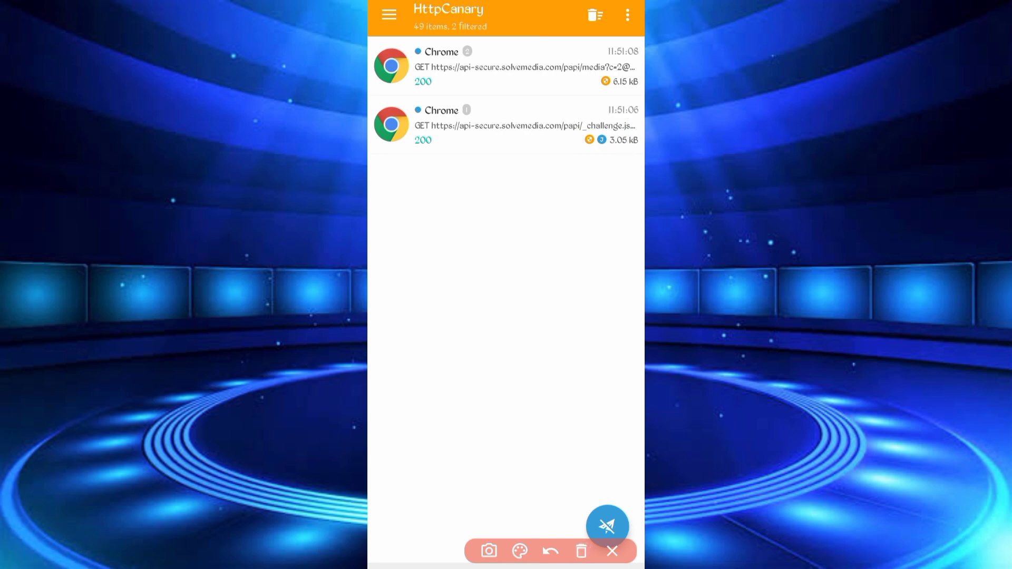
pyautogui.click(613, 551)
pyautogui.click(506, 126)
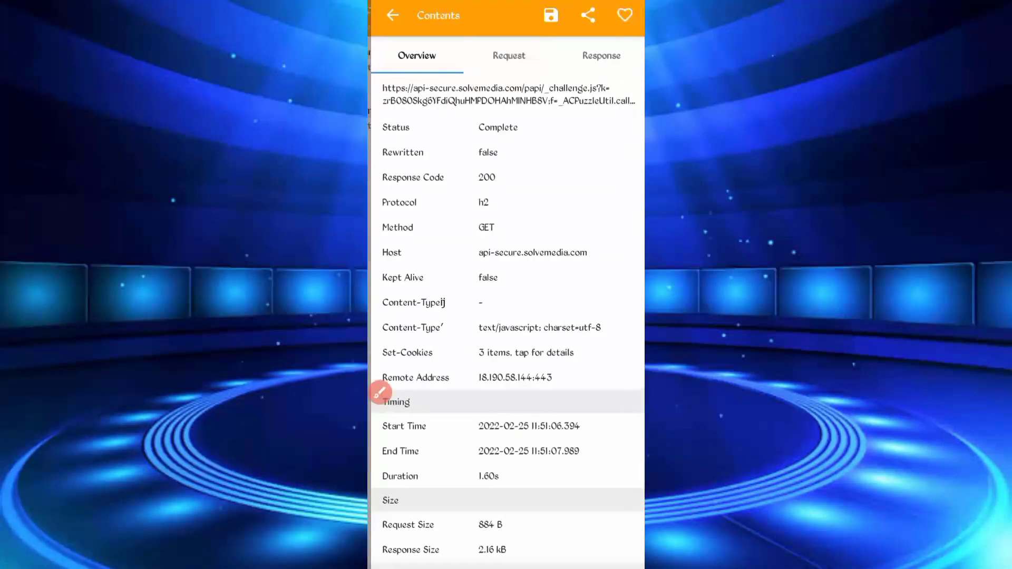
pyautogui.click(505, 56)
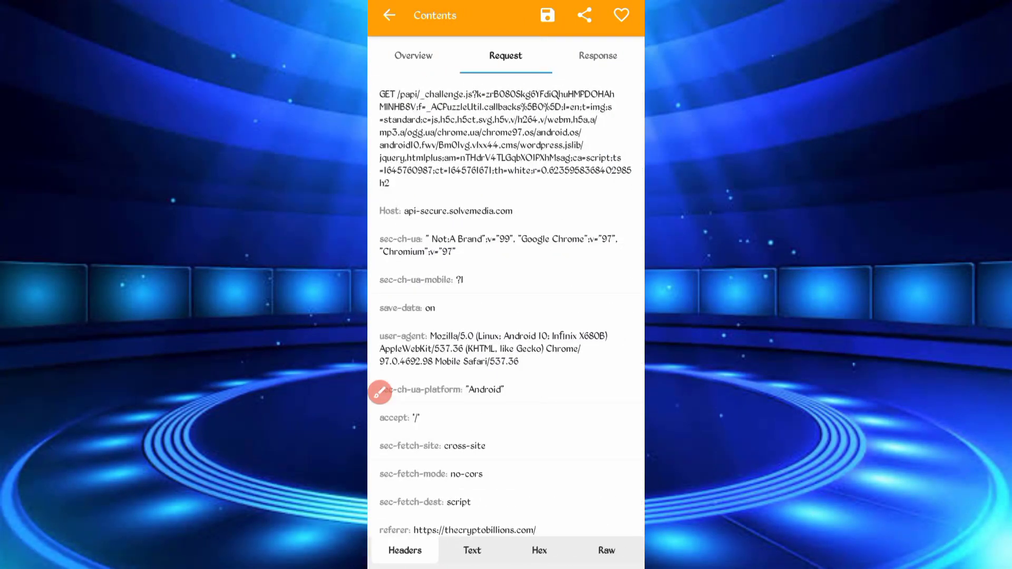
# - Copy the request's user-agent value to the clipboard and bring up recent apps
pyautogui.click(383, 390)
pyautogui.moveTo(412, 319); pyautogui.dragTo(411, 356)
pyautogui.click(580, 551)
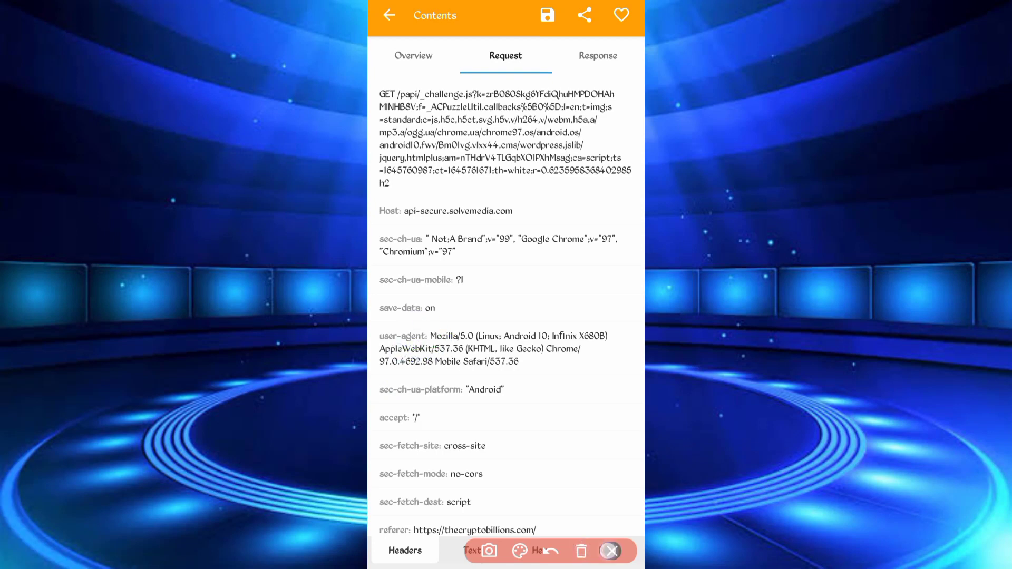
pyautogui.click(612, 551)
pyautogui.click(506, 348)
pyautogui.hotkey('alt', 'Tab')
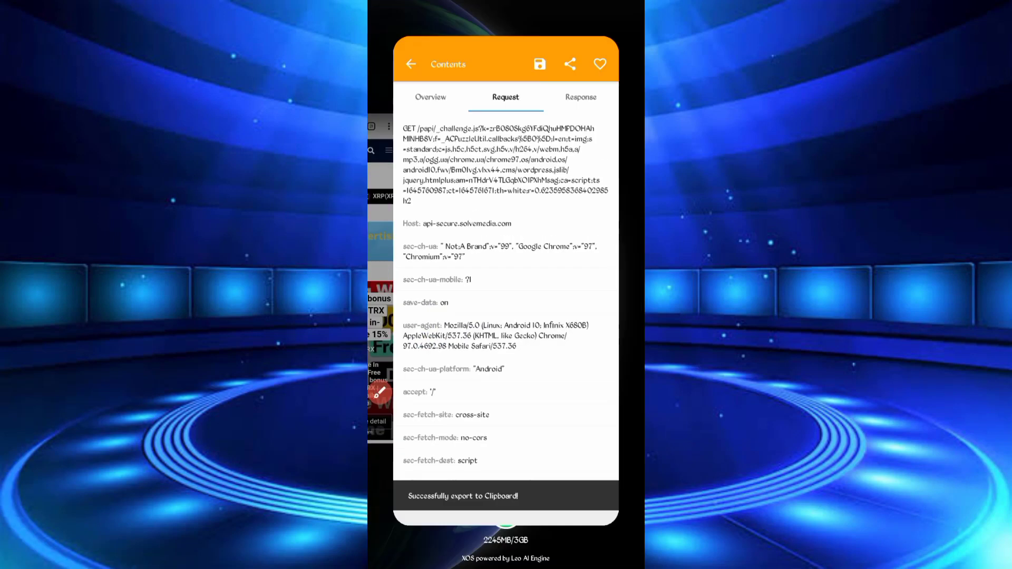
# - Paste the copied Android Chrome user agent at the bot's USER_AGENT prompt and submit it
pyautogui.moveTo(412, 285); pyautogui.dragTo(601, 285)
pyautogui.click(475, 284)
pyautogui.click(465, 170)
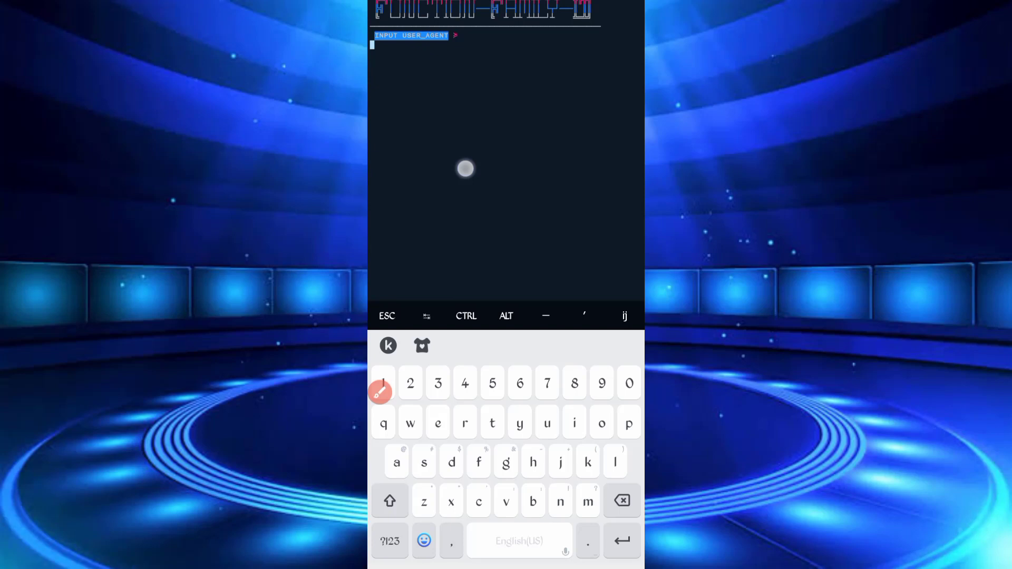
pyautogui.click(465, 162)
pyautogui.click(498, 126)
pyautogui.click(622, 541)
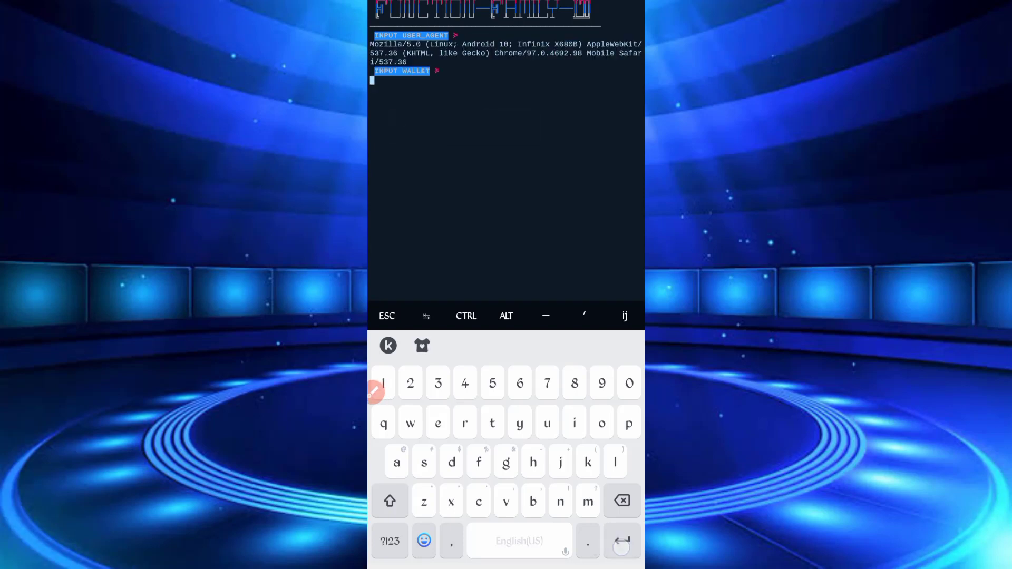
# - Leave the bot waiting at its INPUT WALLET prompt and go to the home screen
pyautogui.click(380, 392)
pyautogui.moveTo(412, 103); pyautogui.dragTo(514, 246)
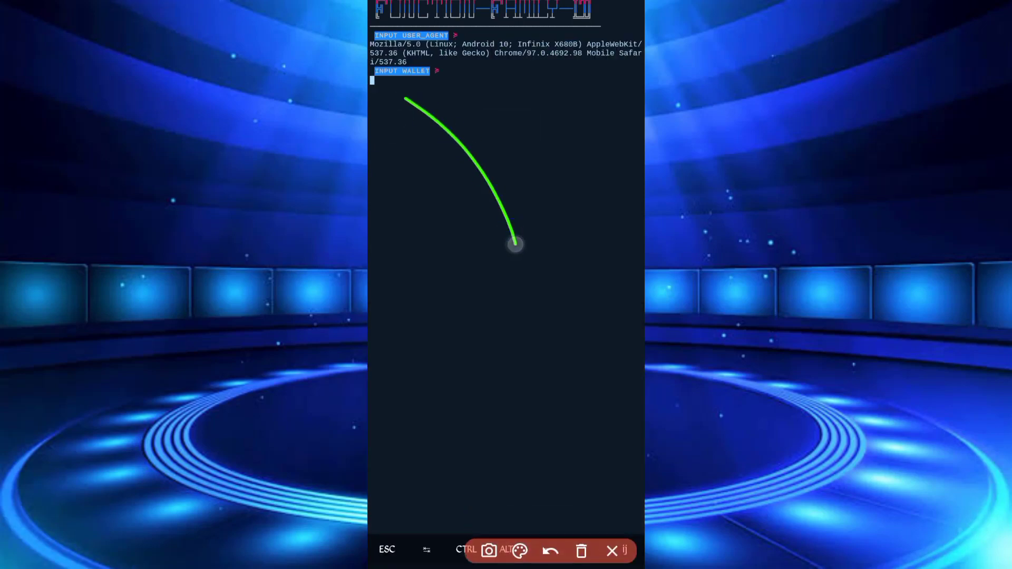
pyautogui.moveTo(440, 102); pyautogui.dragTo(420, 144)
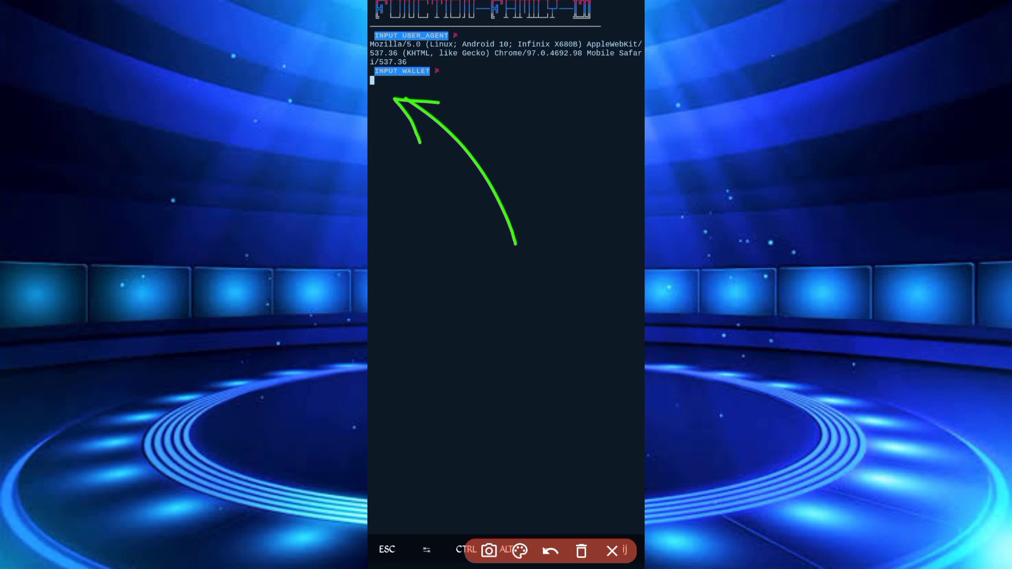
pyautogui.click(581, 550)
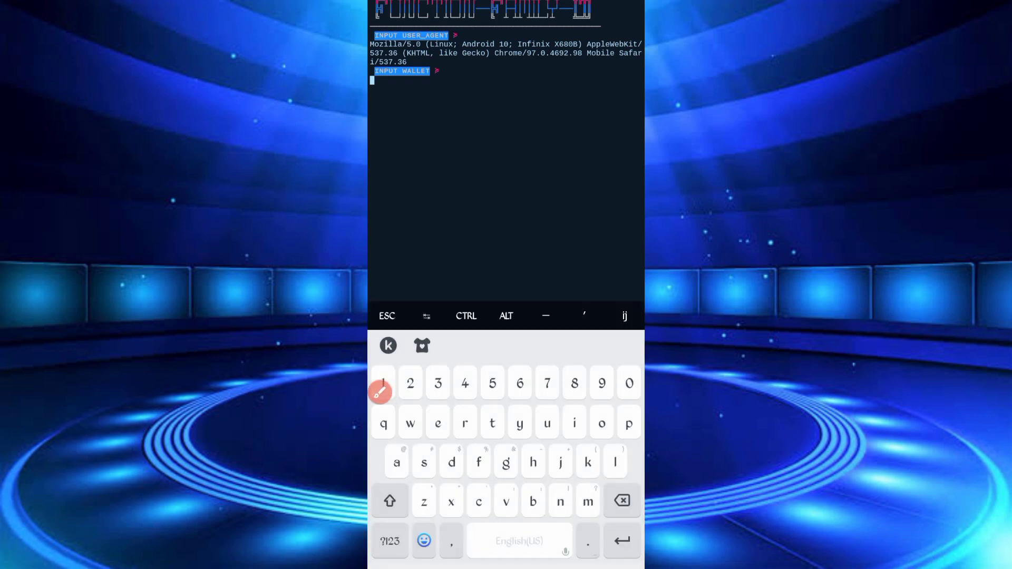
pyautogui.press('super')
# - In Chrome's FaucetPay User Dashboard tab, go to the Deposit addresses page
pyautogui.click(453, 320)
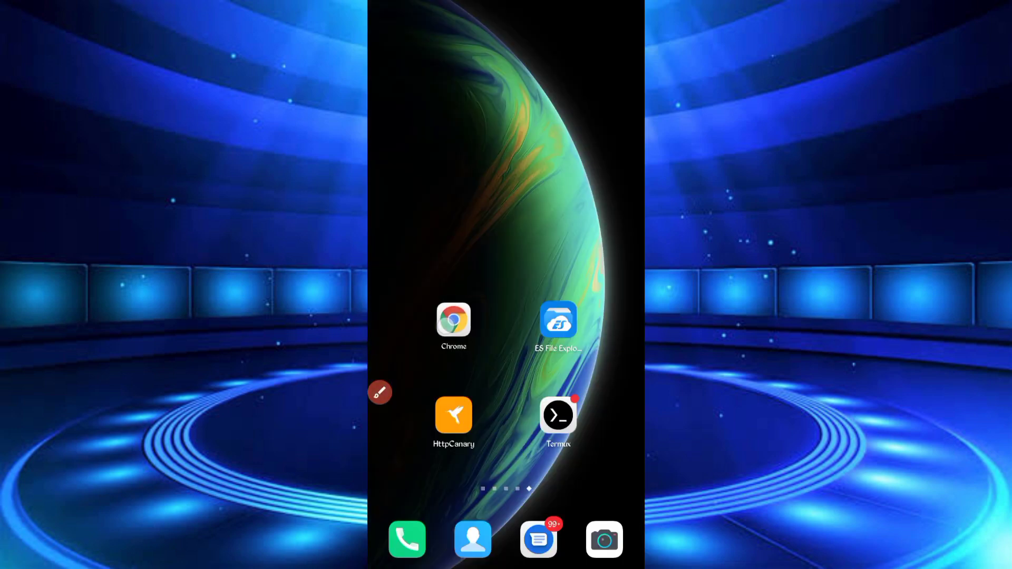
pyautogui.click(591, 15)
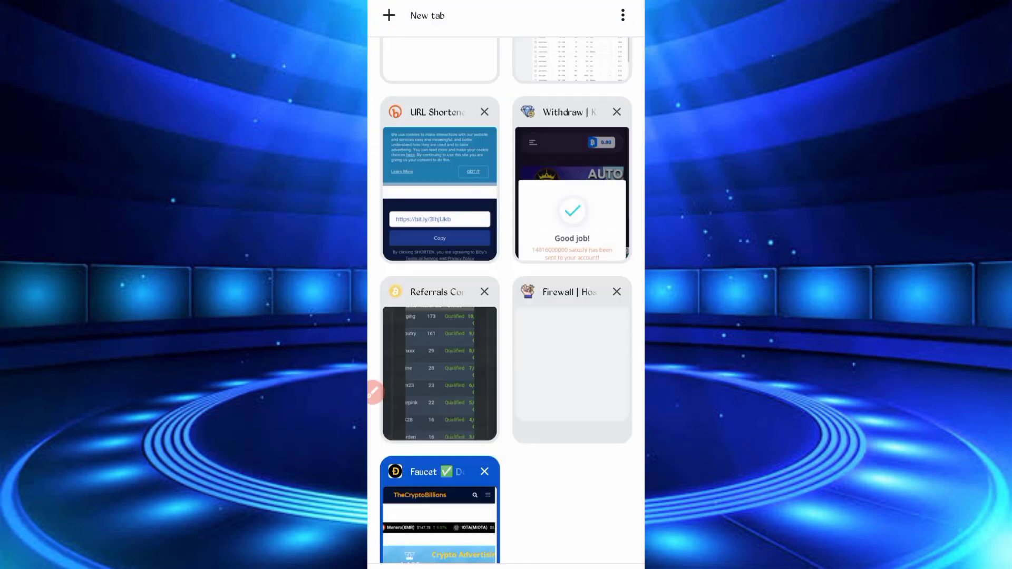
pyautogui.scroll(5, 506, 316)
pyautogui.scroll(5, 506, 316)
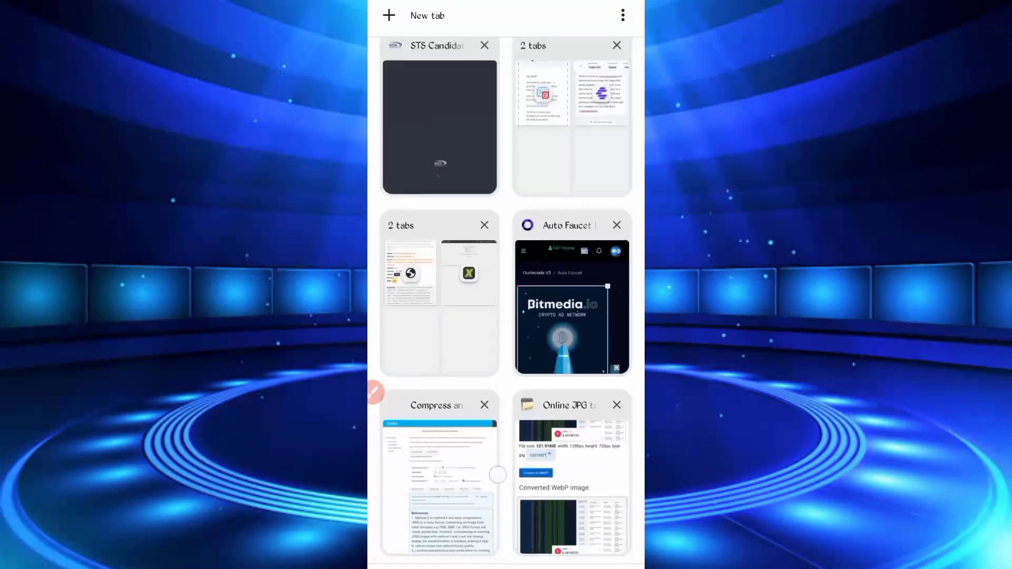
pyautogui.scroll(5, 506, 316)
pyautogui.scroll(3, 506, 317)
pyautogui.click(572, 372)
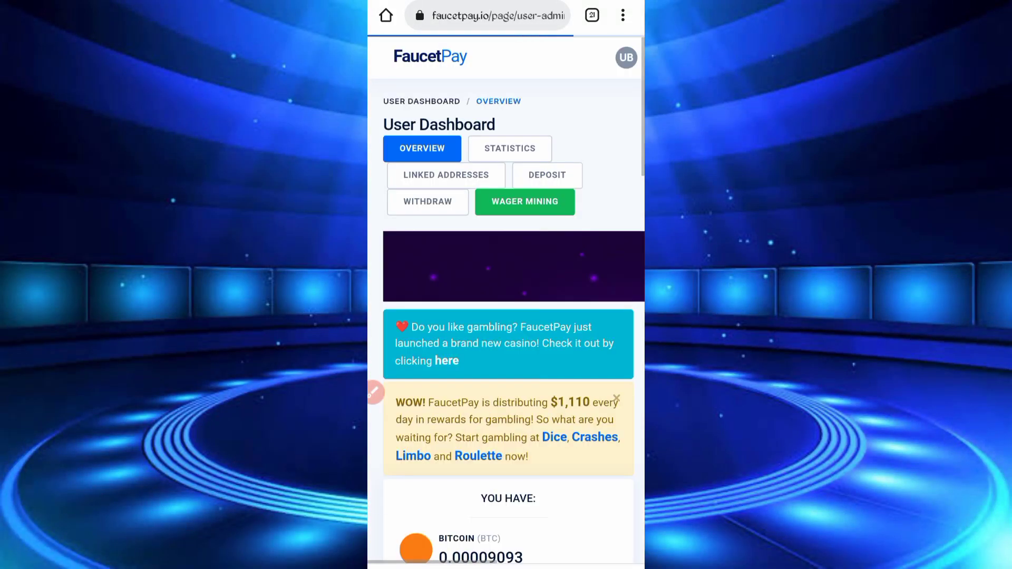
pyautogui.click(545, 175)
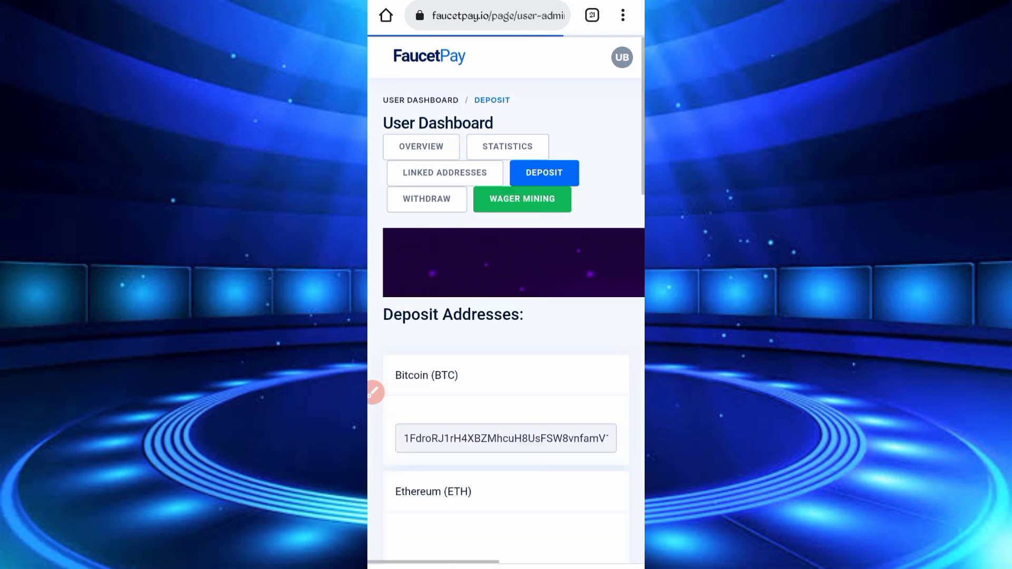
pyautogui.scroll(-5, 507, 317)
pyautogui.scroll(-3, 438, 385)
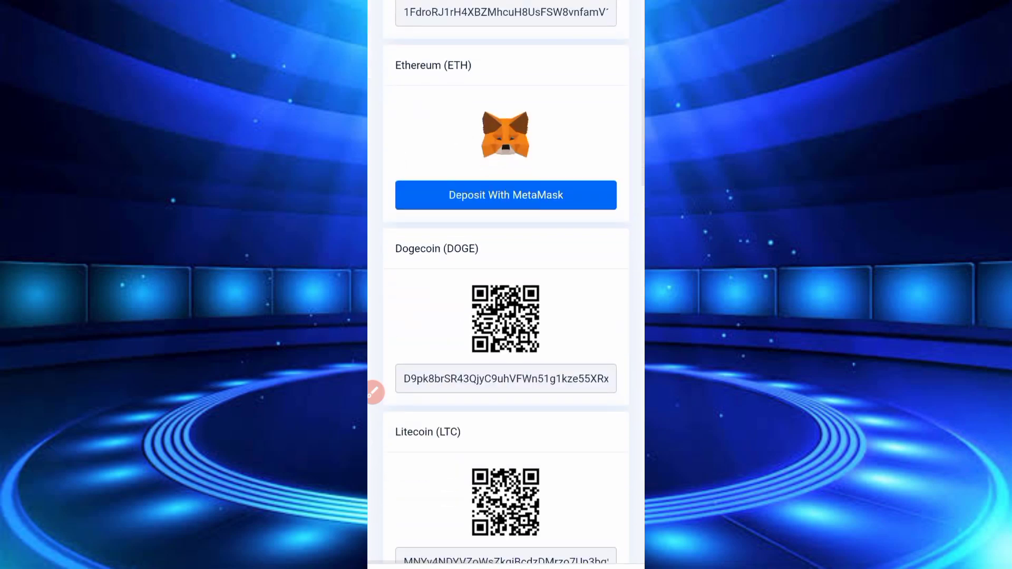
pyautogui.moveTo(395, 365)
pyautogui.mouseDown()
pyautogui.moveTo(428, 358)
pyautogui.moveTo(616, 396)
pyautogui.moveTo(405, 363)
pyautogui.mouseUp()
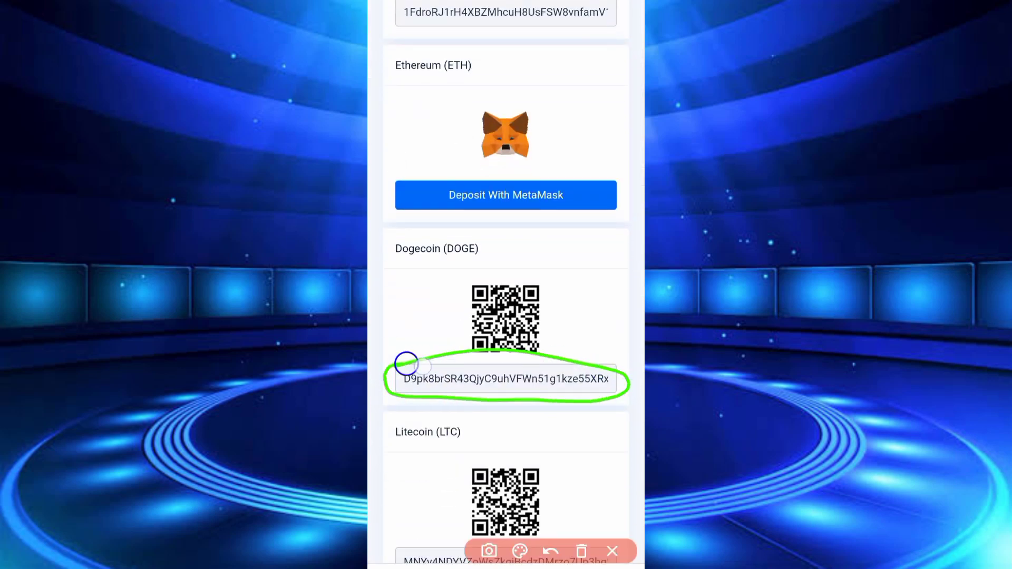
# - Copy the Dogecoin deposit address from FaucetPay
pyautogui.click(581, 551)
pyautogui.click(611, 551)
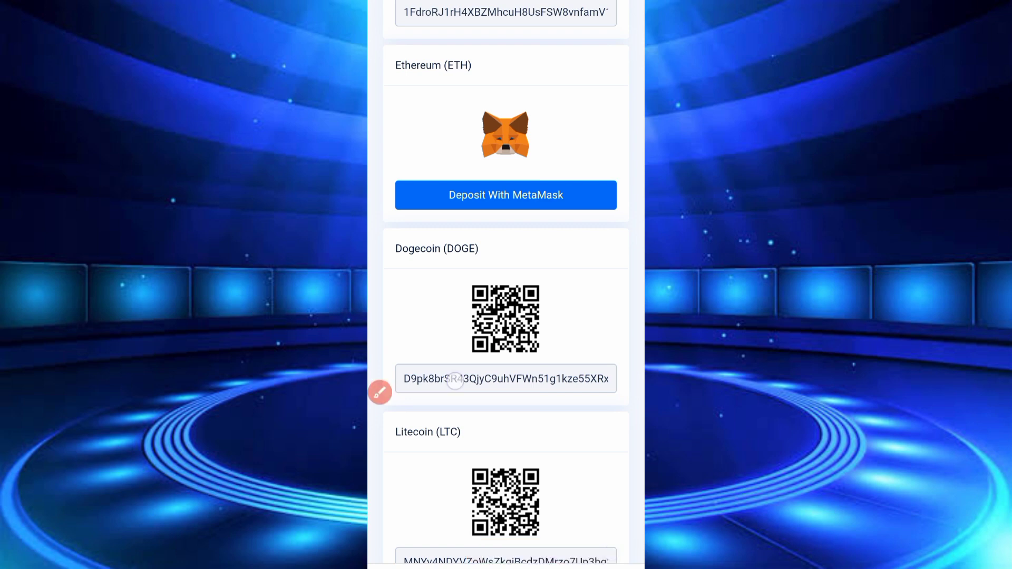
pyautogui.click(454, 379)
pyautogui.click(434, 347)
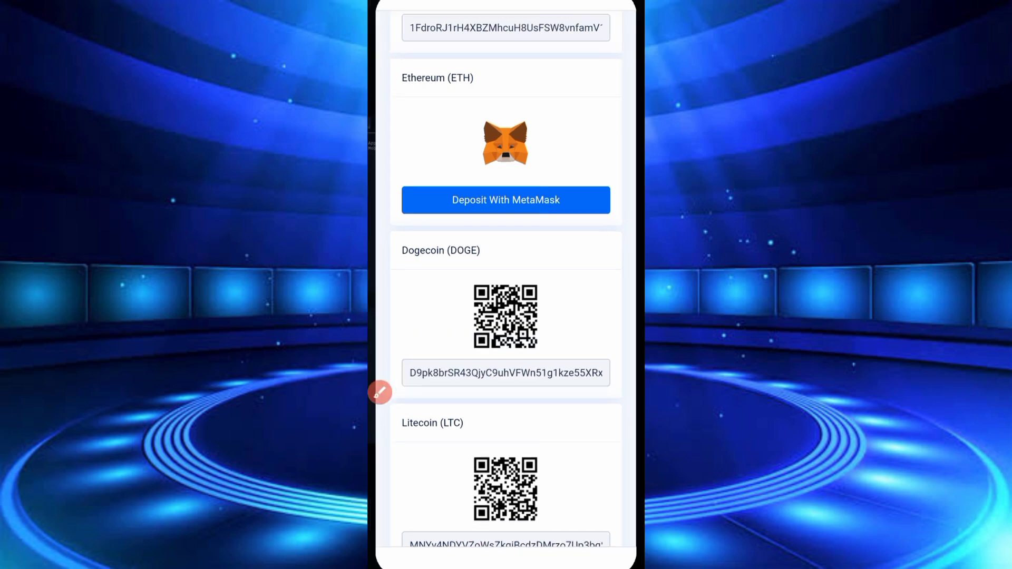
# - Paste the Dogecoin address at INPUT WALLET so the bot asks for the solve URL, then bring up recents
pyautogui.hotkey('alt', 'Tab')
pyautogui.click(458, 237)
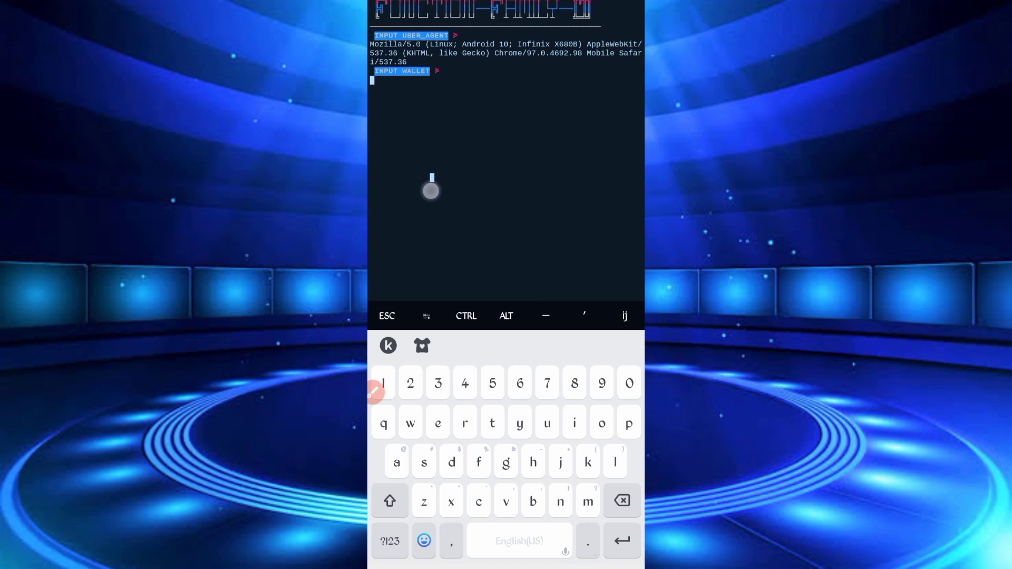
pyautogui.click(431, 190)
pyautogui.click(459, 153)
pyautogui.click(623, 541)
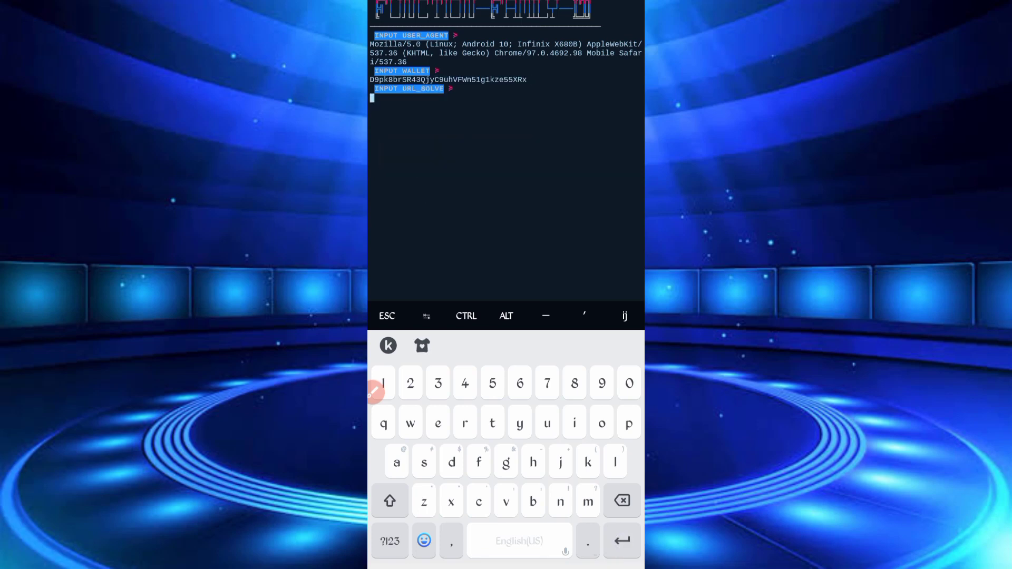
pyautogui.moveTo(523, 305); pyautogui.dragTo(419, 178)
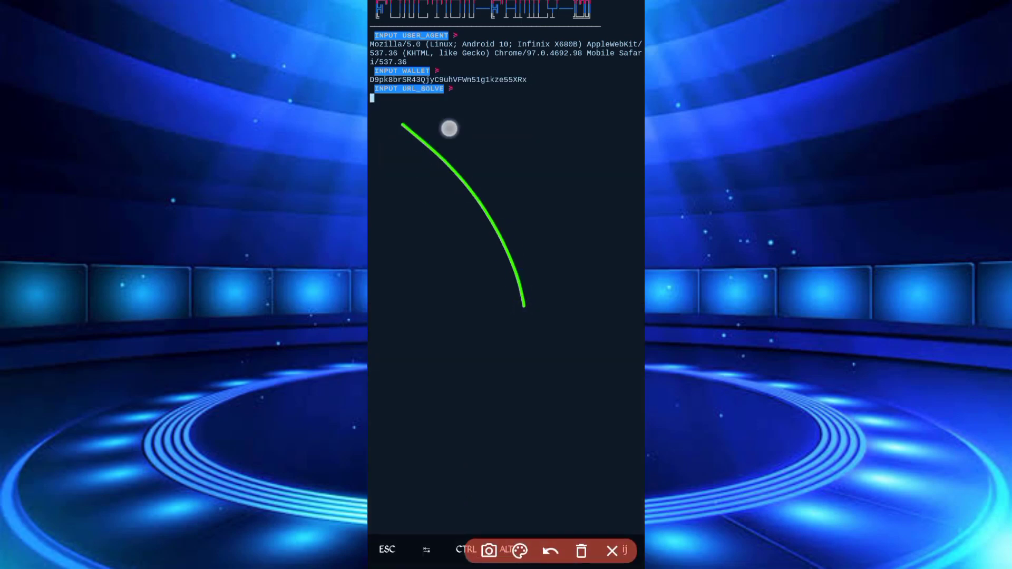
pyautogui.click(581, 549)
pyautogui.click(613, 550)
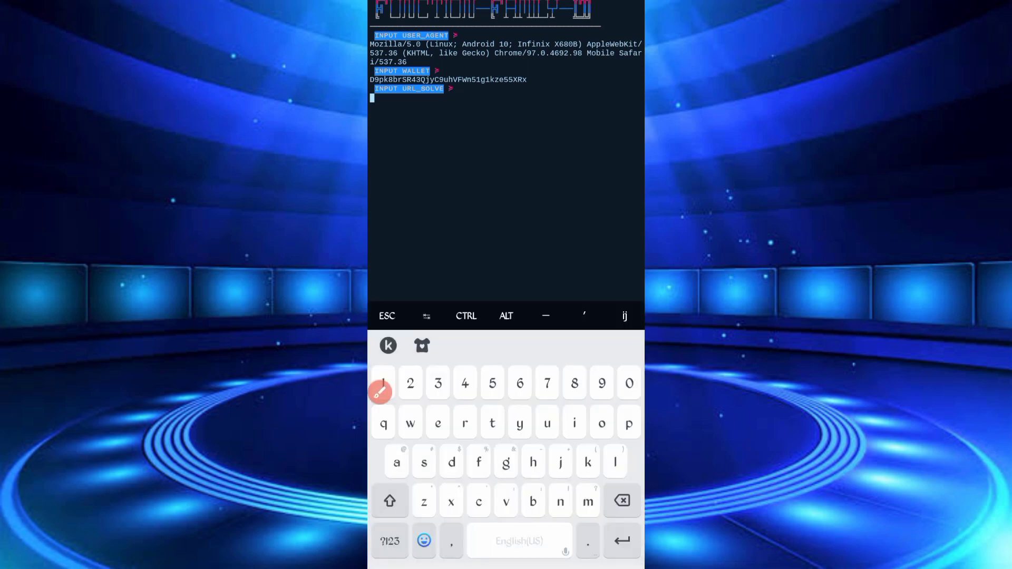
pyautogui.press('super')
# - Bring up the captured SolveMedia request in HttpCanary's inspector and move to its Overview details
pyautogui.moveTo(597, 405); pyautogui.dragTo(711, 405)
pyautogui.click(507, 238)
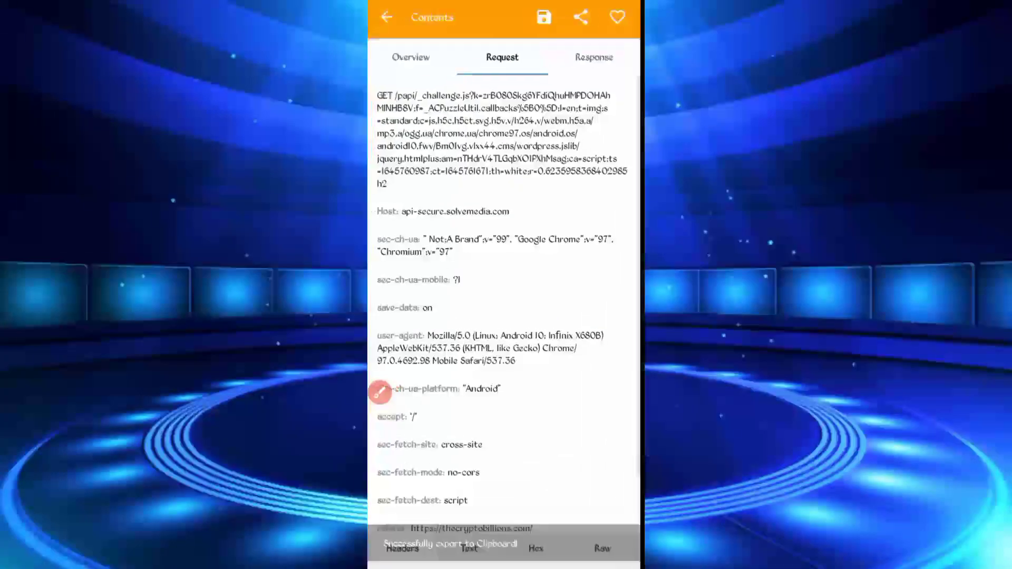
pyautogui.moveTo(478, 317); pyautogui.dragTo(601, 318)
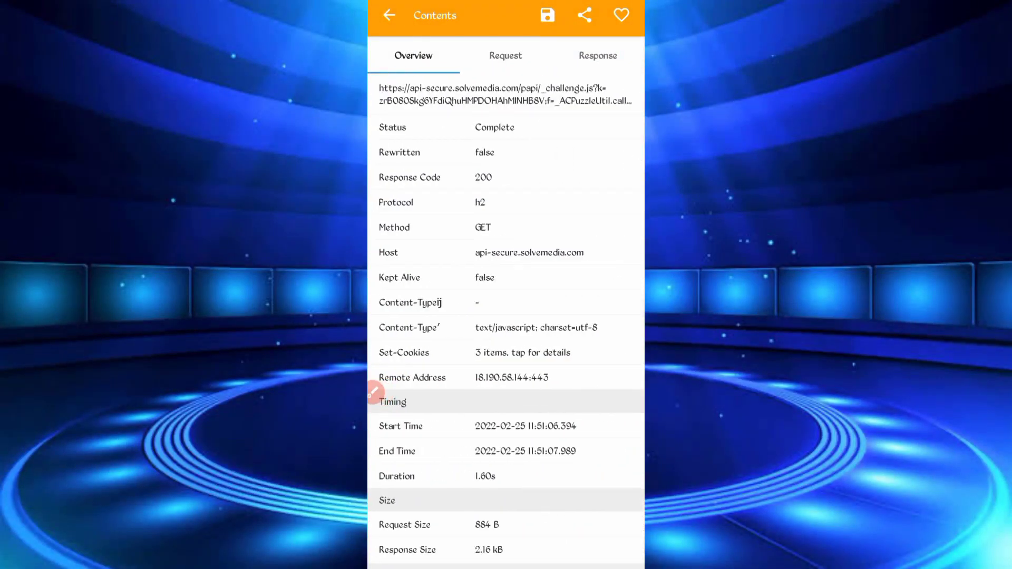
pyautogui.click(380, 392)
pyautogui.moveTo(386, 93)
pyautogui.mouseDown()
pyautogui.moveTo(521, 89)
pyautogui.moveTo(431, 111)
pyautogui.mouseUp()
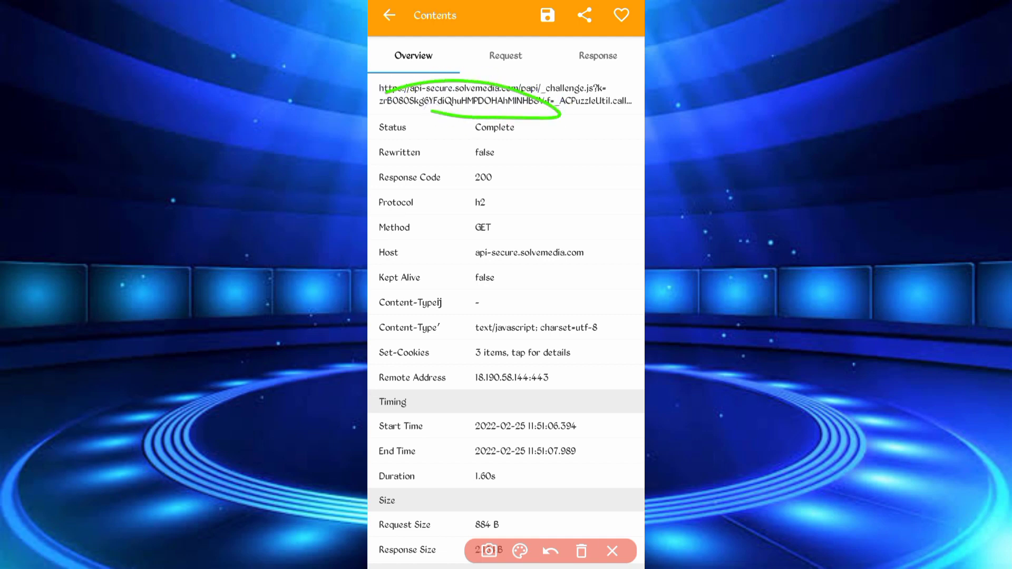
# - Export the full SolveMedia challenge request URL to the clipboard and return to Termux
pyautogui.click(581, 550)
pyautogui.click(613, 551)
pyautogui.click(507, 94)
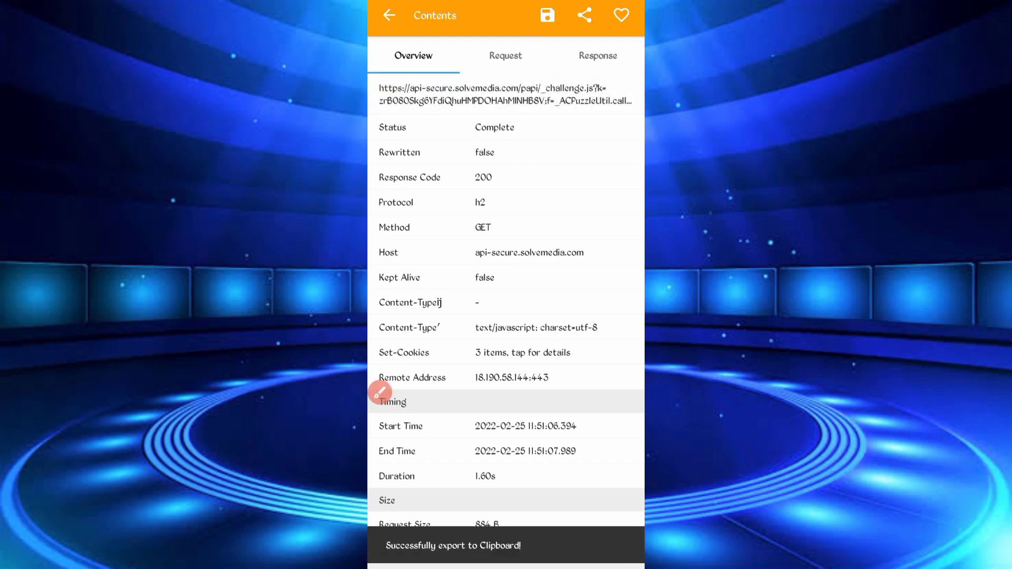
pyautogui.hotkey('alt', 'Tab')
# - Paste the SolveMedia challenge URL at INPUT URL_SOLVE and submit it so the bot shows the Auto/Manual menu
pyautogui.click(506, 237)
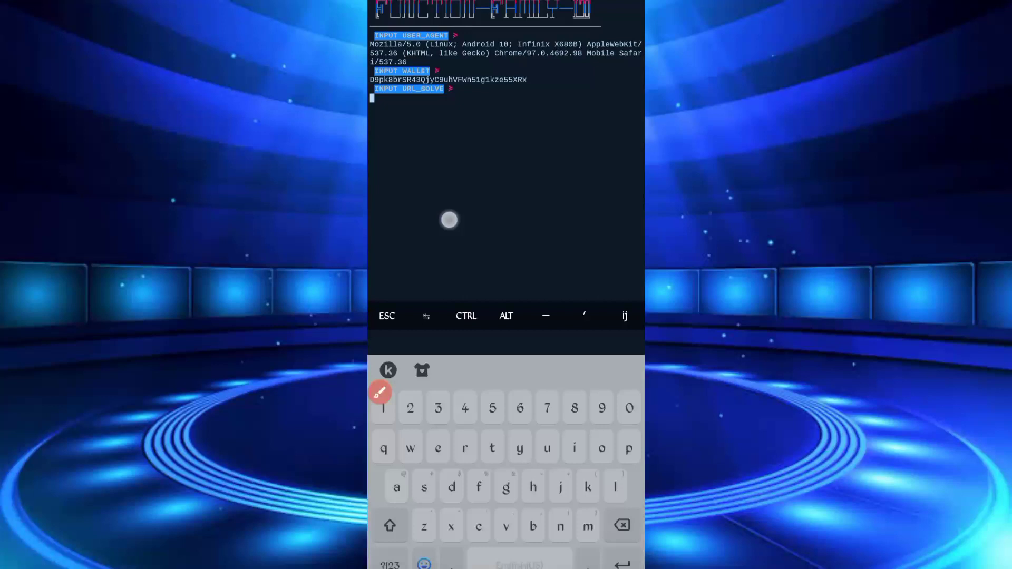
pyautogui.click(448, 221)
pyautogui.click(454, 145)
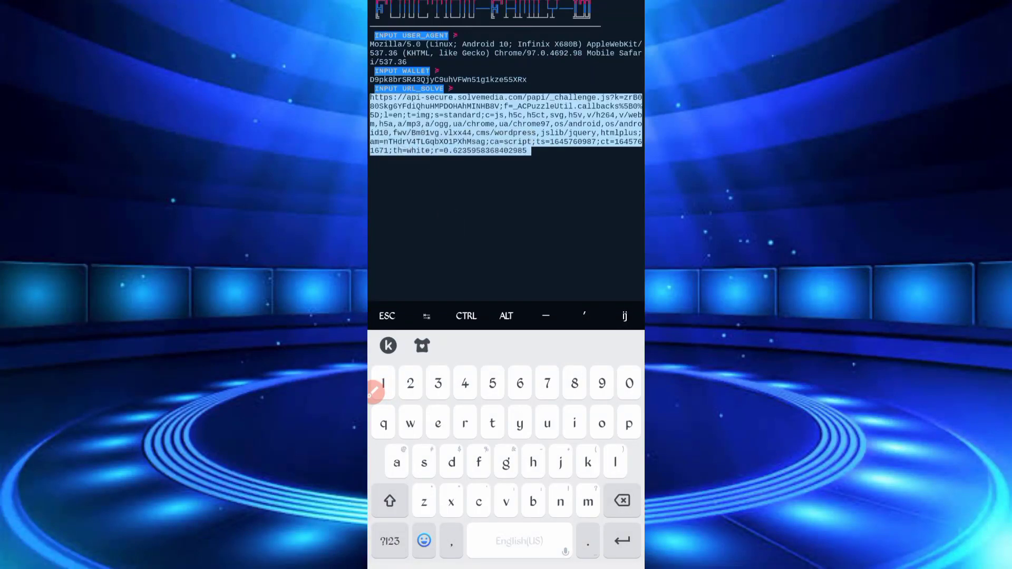
pyautogui.click(622, 541)
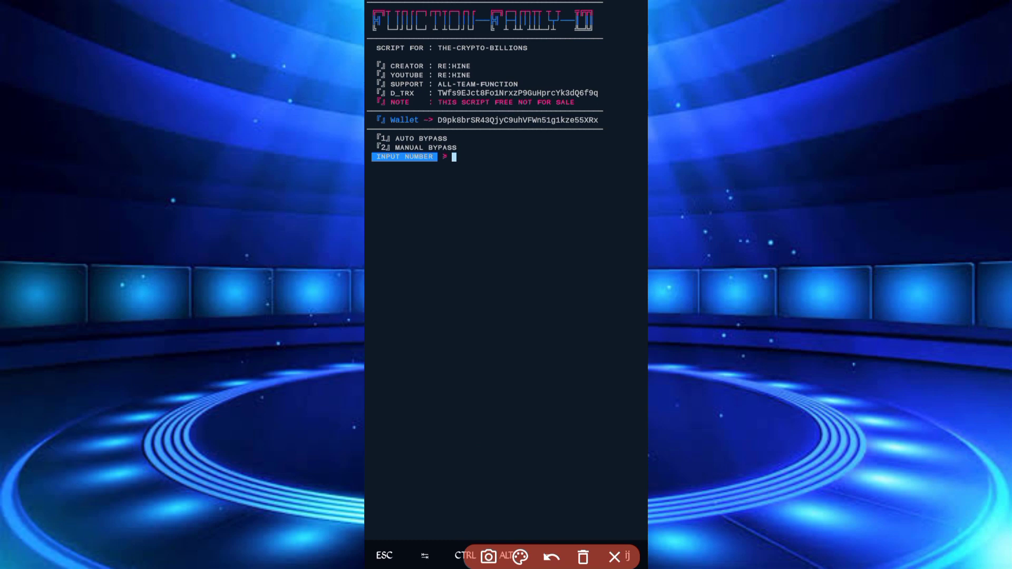
# - Answer 1 at INPUT NUMBER to choose auto bypass
pyautogui.moveTo(384, 130); pyautogui.dragTo(386, 138)
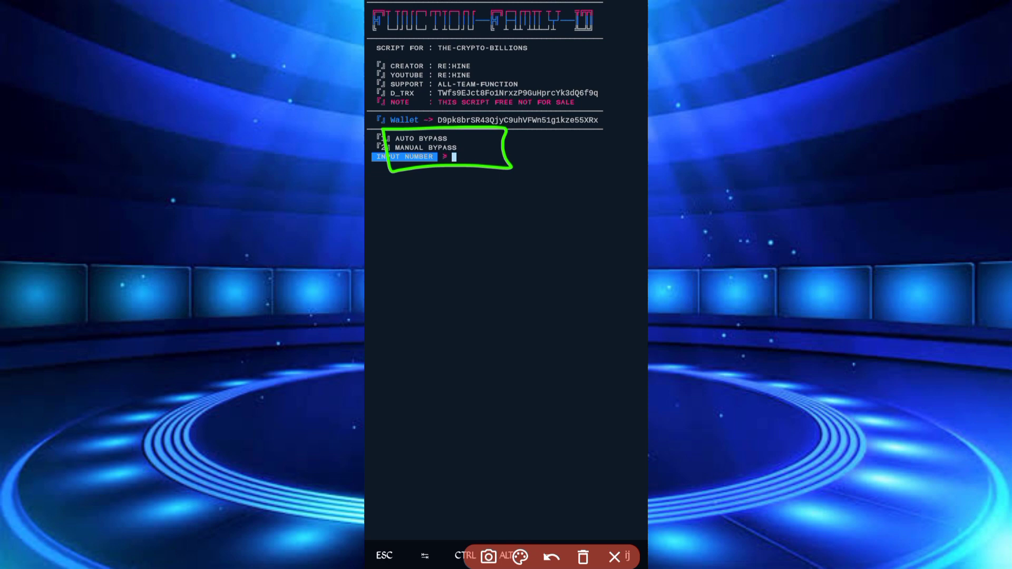
pyautogui.click(583, 557)
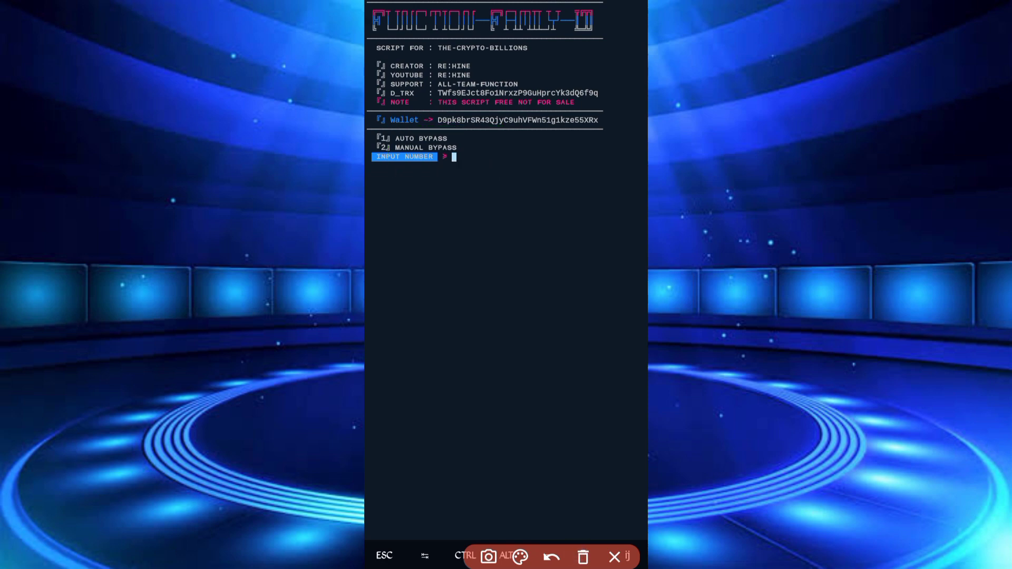
pyautogui.click(614, 557)
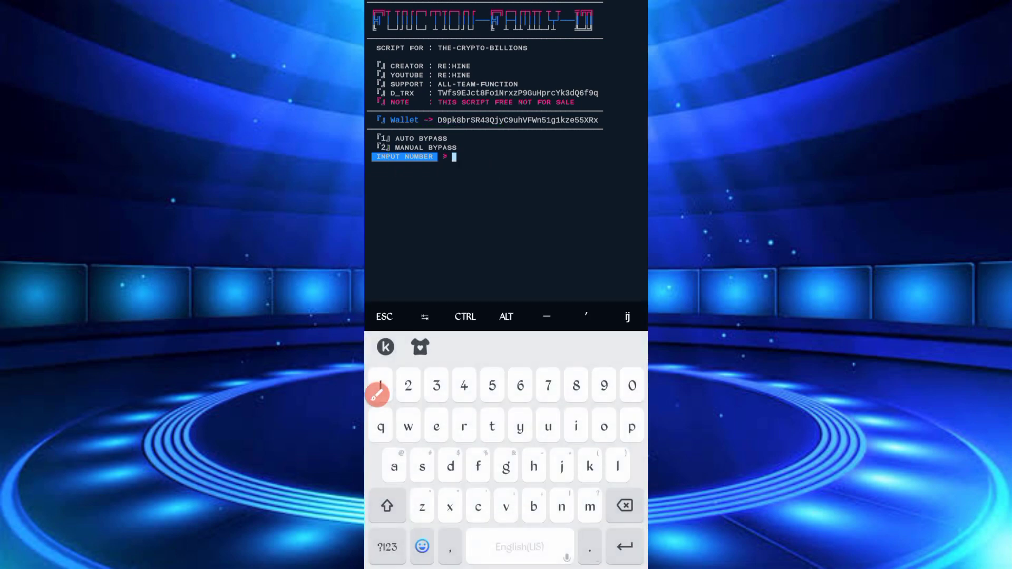
pyautogui.click(380, 385)
pyautogui.write('1')
pyautogui.click(624, 546)
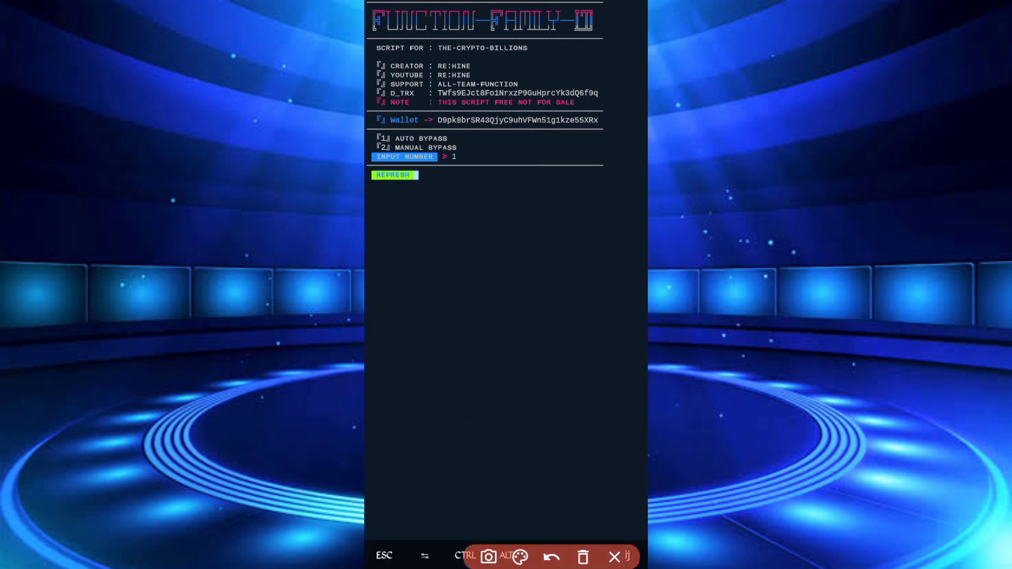
# - Wait and scroll the bot output until it reports the 0.0005 DOGE reward sent to FaucetPay
pyautogui.moveTo(498, 149)
pyautogui.mouseDown()
pyautogui.moveTo(553, 144)
pyautogui.moveTo(561, 209)
pyautogui.moveTo(443, 156)
pyautogui.mouseUp()
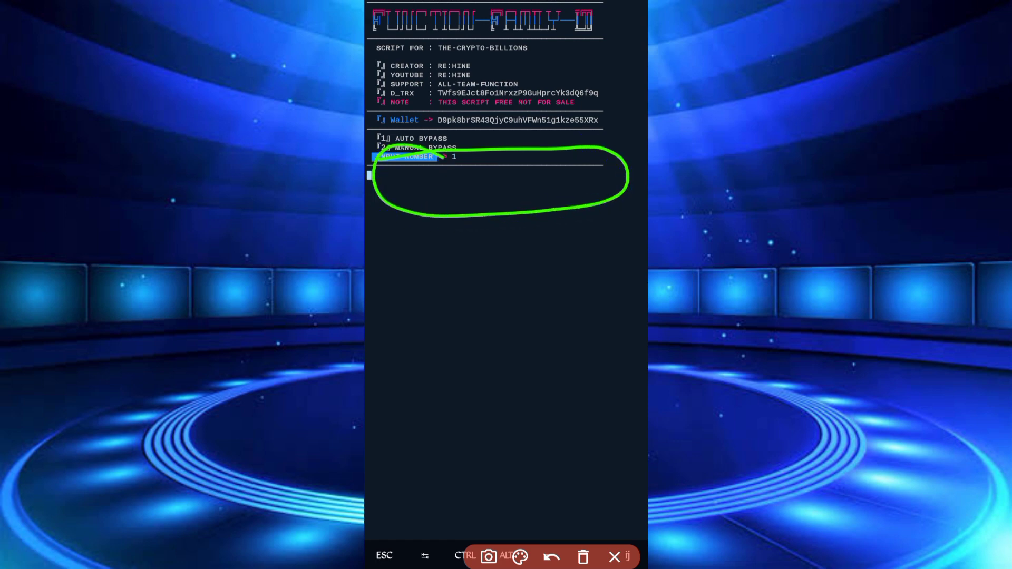
pyautogui.click(582, 556)
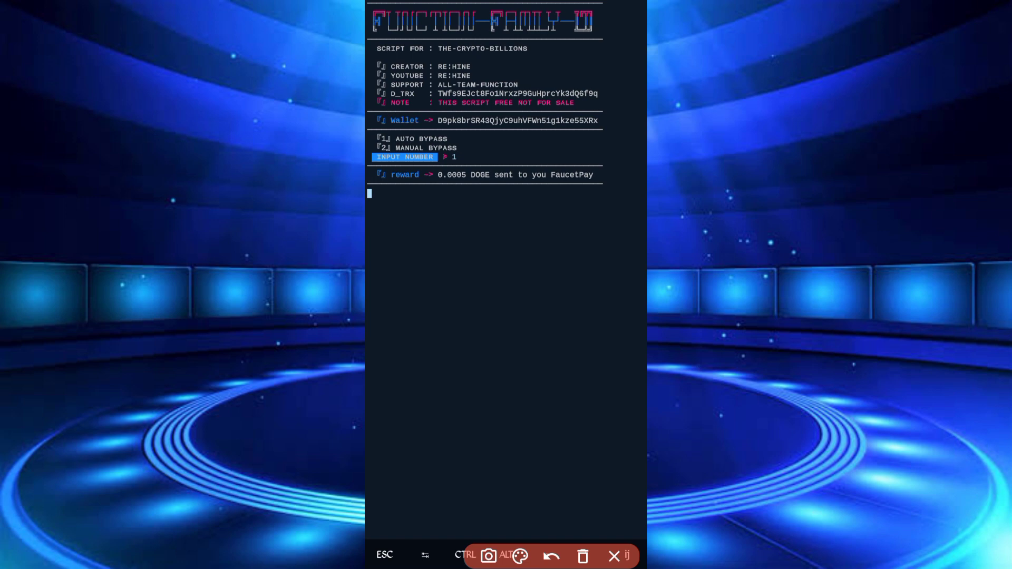
pyautogui.moveTo(365, 154); pyautogui.dragTo(528, 146)
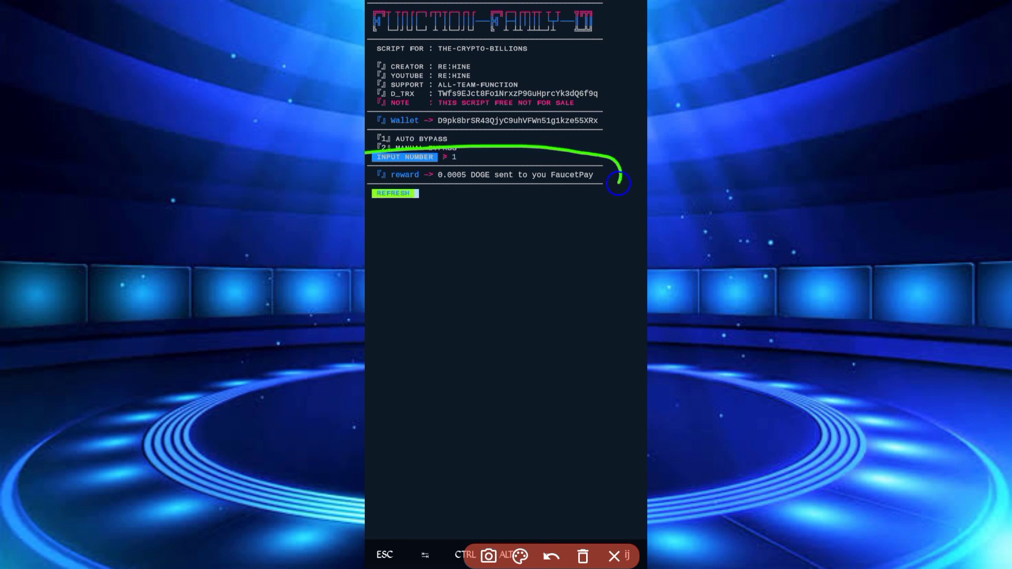
pyautogui.moveTo(618, 180)
pyautogui.mouseDown()
pyautogui.moveTo(379, 186)
pyautogui.moveTo(411, 141)
pyautogui.mouseUp()
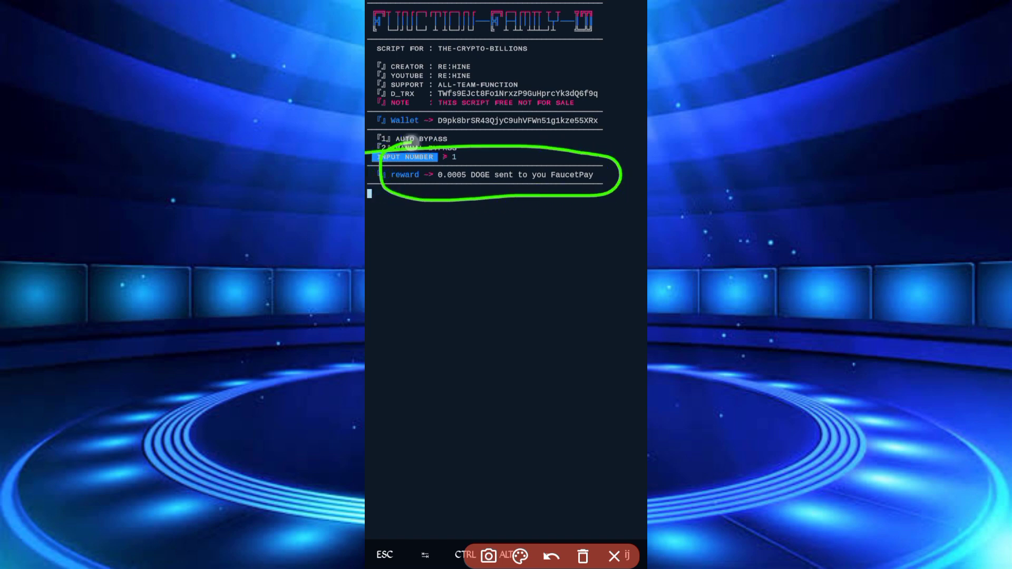
pyautogui.click(583, 553)
pyautogui.moveTo(537, 289)
pyautogui.mouseDown()
pyautogui.moveTo(515, 344)
pyautogui.moveTo(426, 143)
pyautogui.mouseUp()
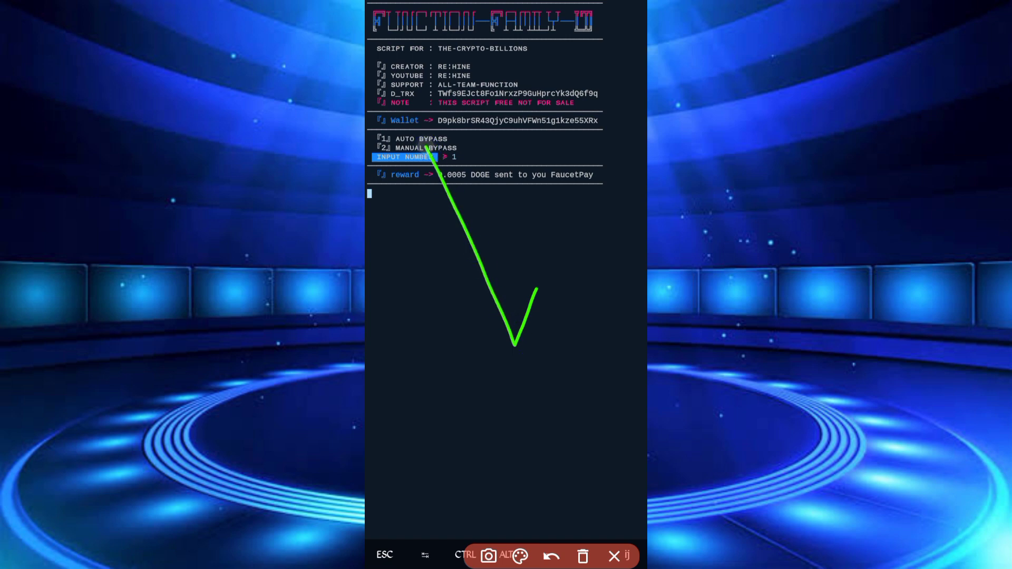